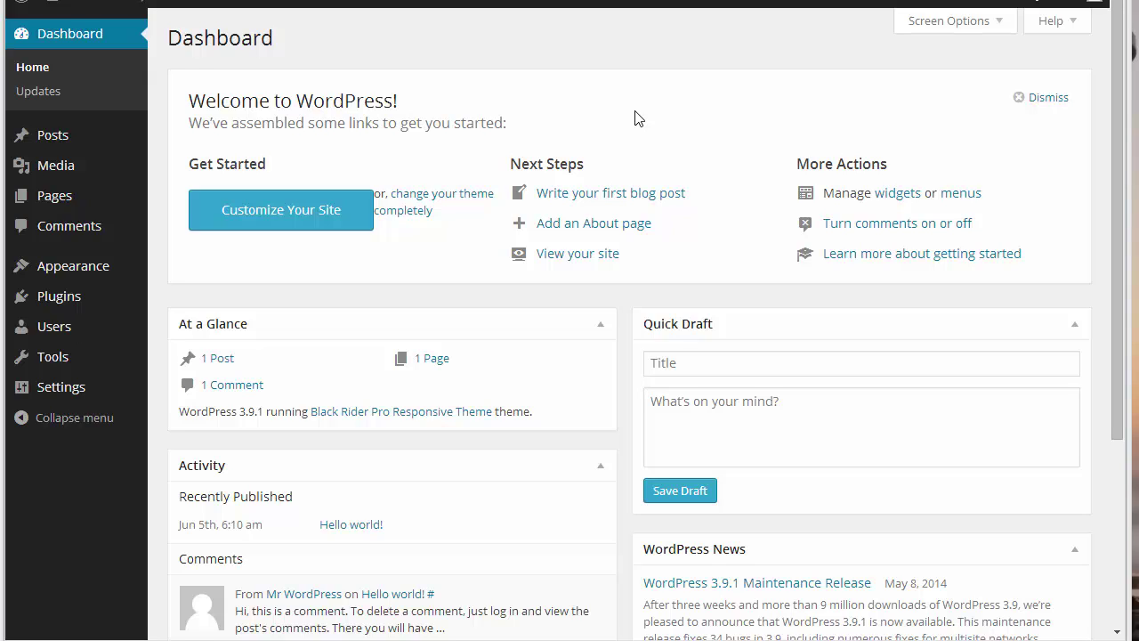
Step: Activate the InfoBar Pro plugin and go to Info Bar > Notification entries
{"action": "left_click", "coordinate": [162, 301]}
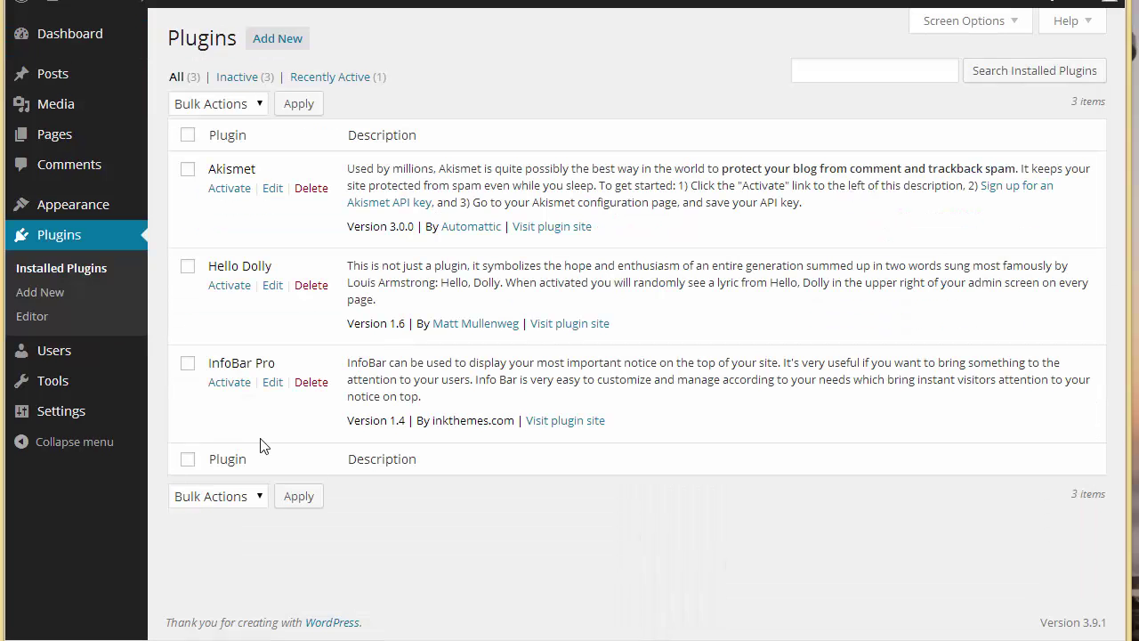
{"action": "left_click", "coordinate": [220, 383]}
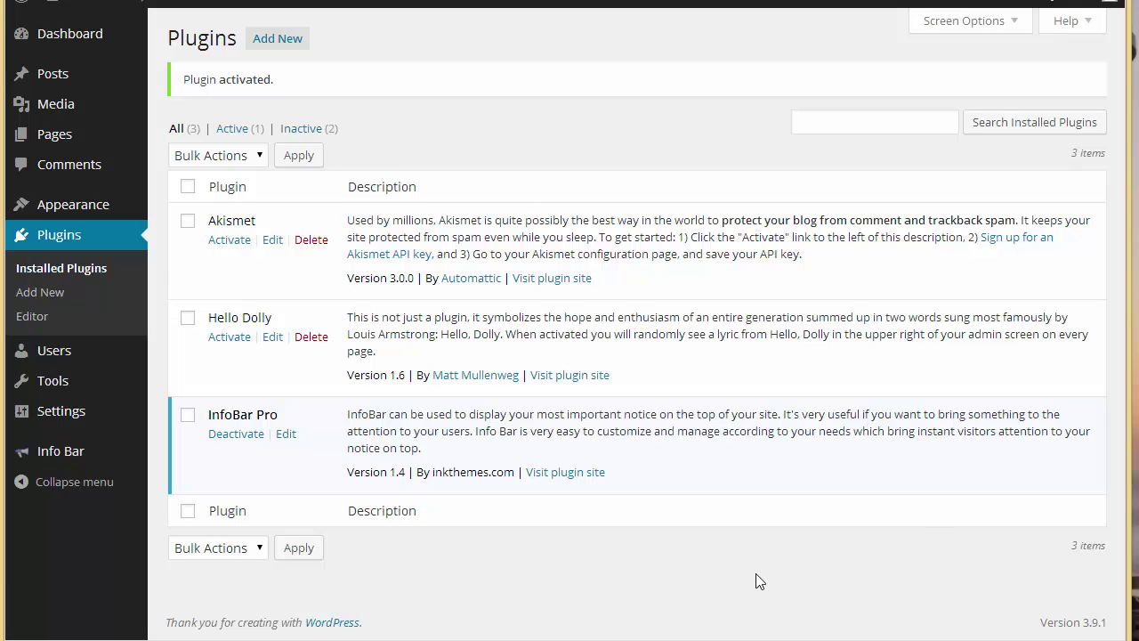
{"action": "mouse_move", "coordinate": [58, 457]}
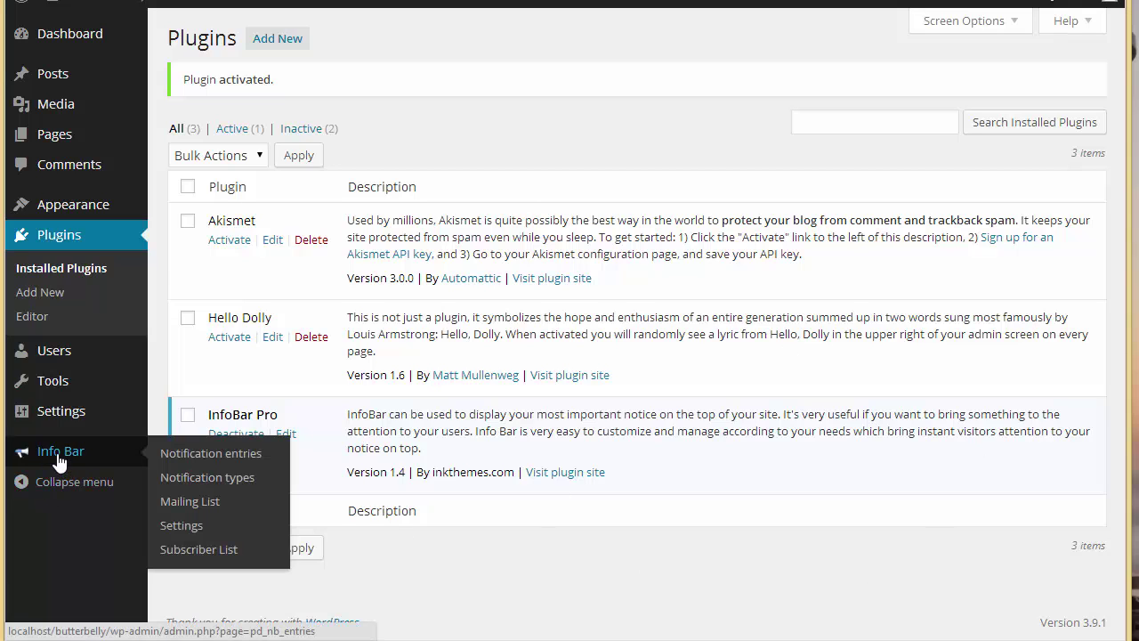
{"action": "left_click", "coordinate": [169, 464]}
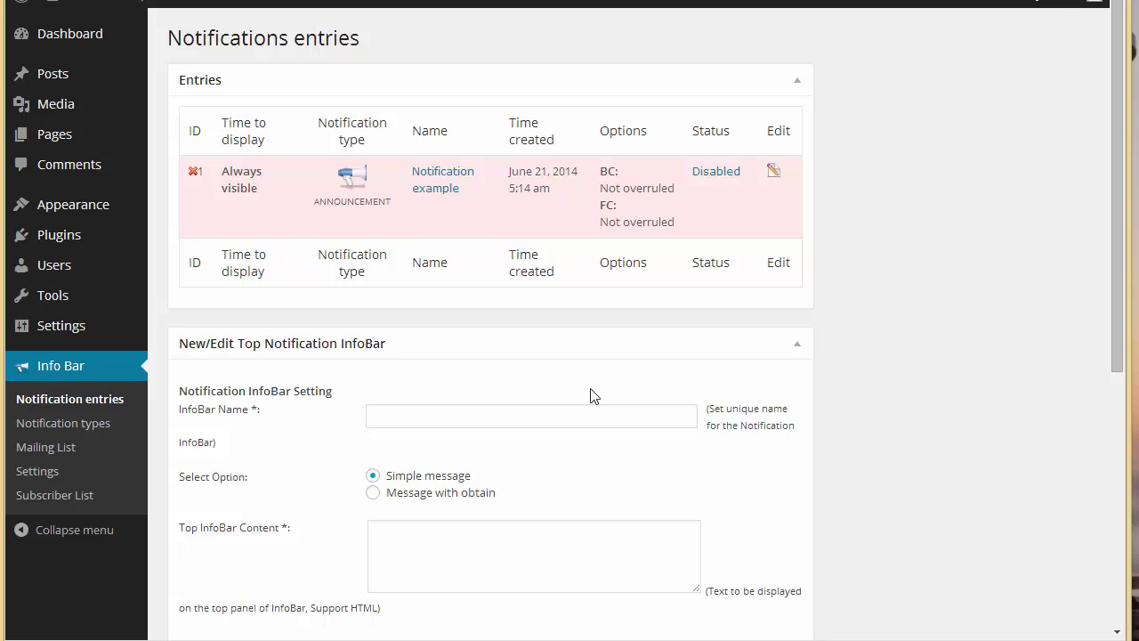
Step: Switch the 'Notification example' entry's status from Disabled to Enabled
{"action": "left_click", "coordinate": [717, 172]}
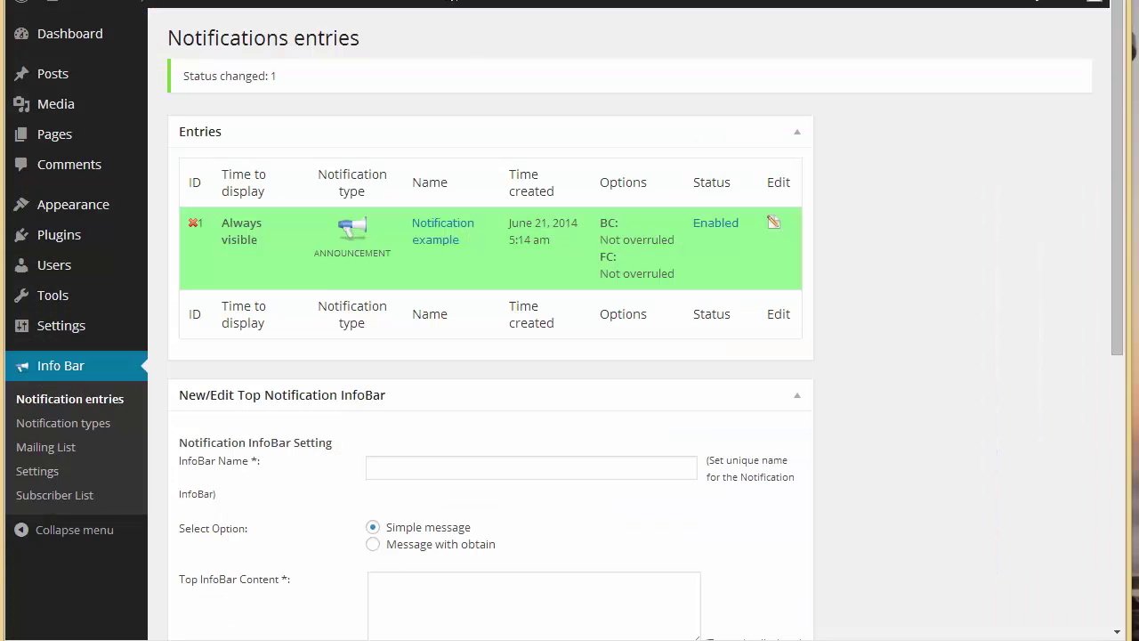
{"action": "left_click", "coordinate": [576, 472]}
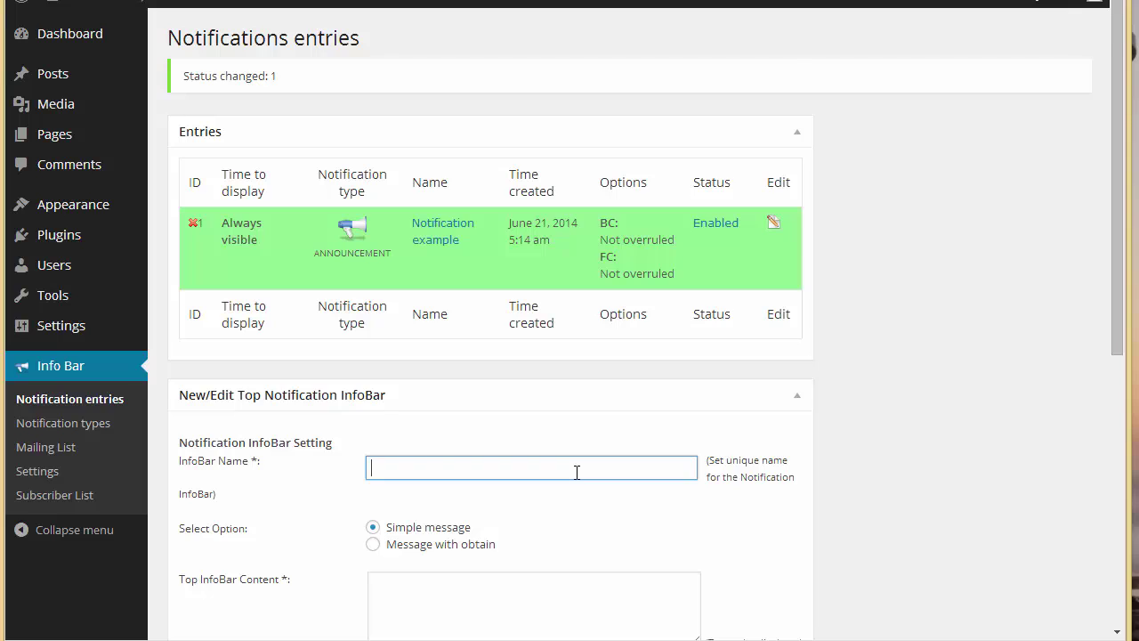
Step: Name the new entry 'Notification' with content 'This is an important notification and needs your attention!!!'
{"action": "scroll", "coordinate": [577, 472], "scroll_direction": "down", "scroll_amount": 1}
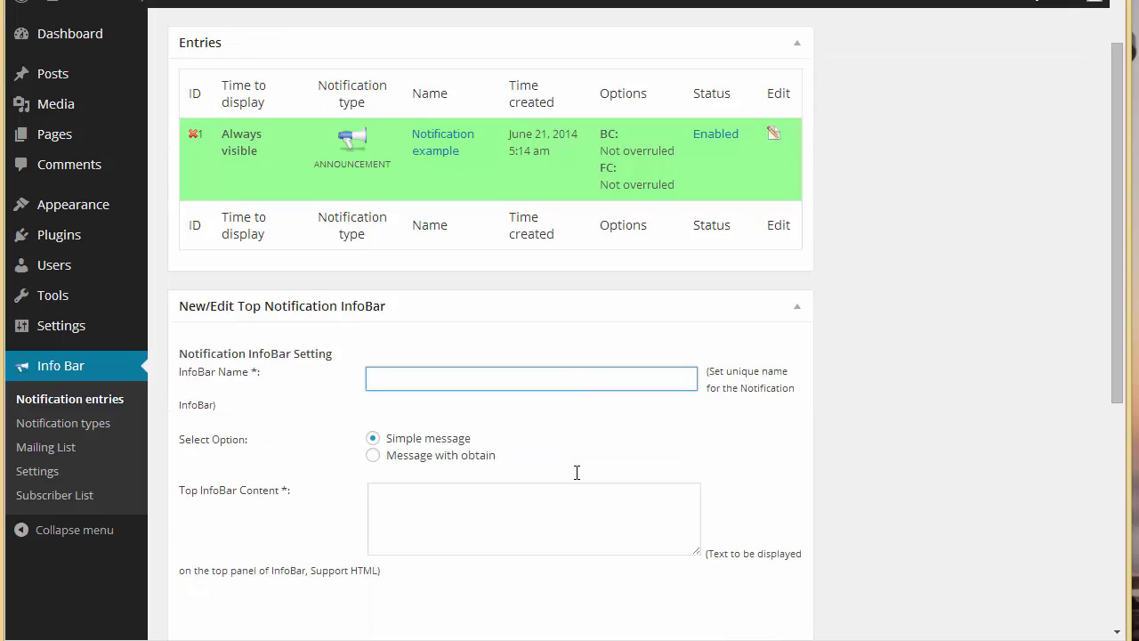
{"action": "type", "text": "Noti"}
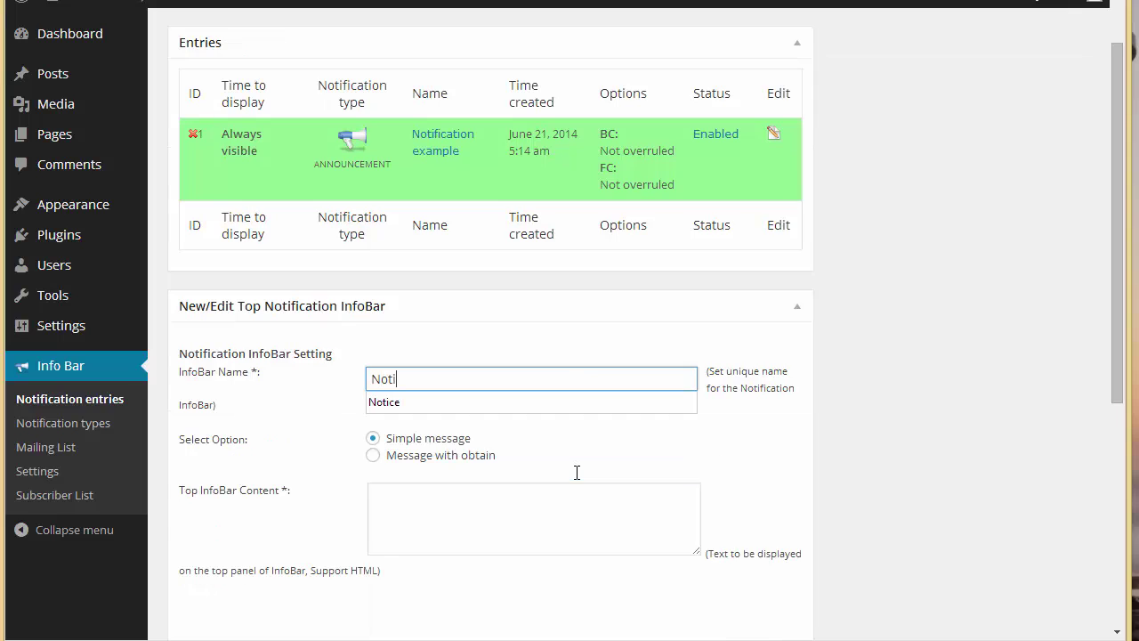
{"action": "type", "text": "fication"}
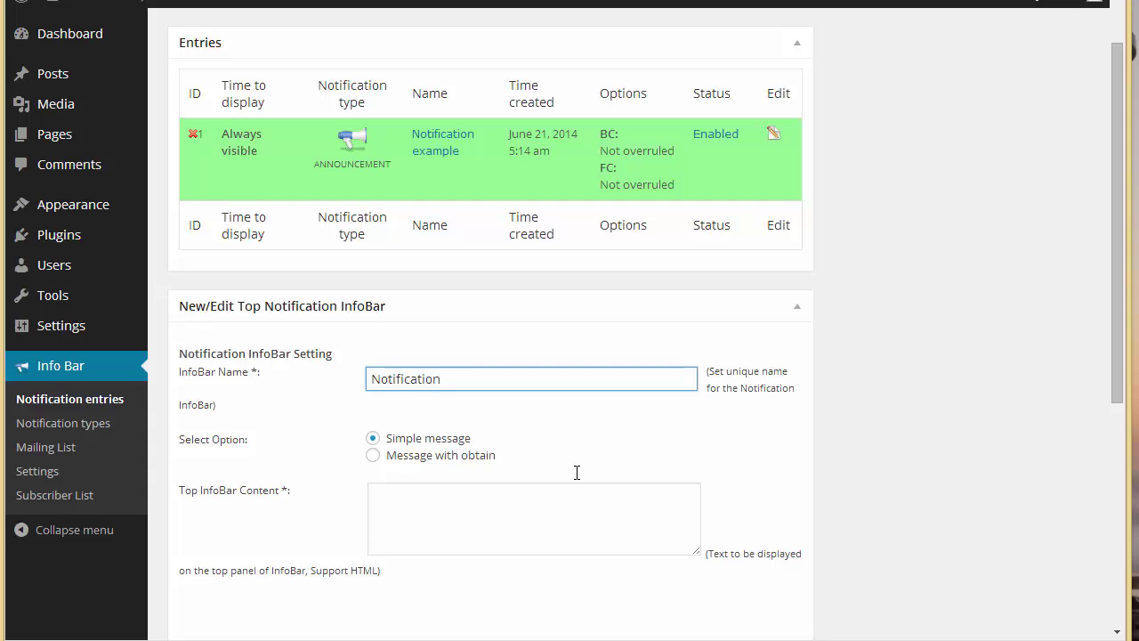
{"action": "scroll", "coordinate": [577, 476], "scroll_direction": "down", "scroll_amount": 2}
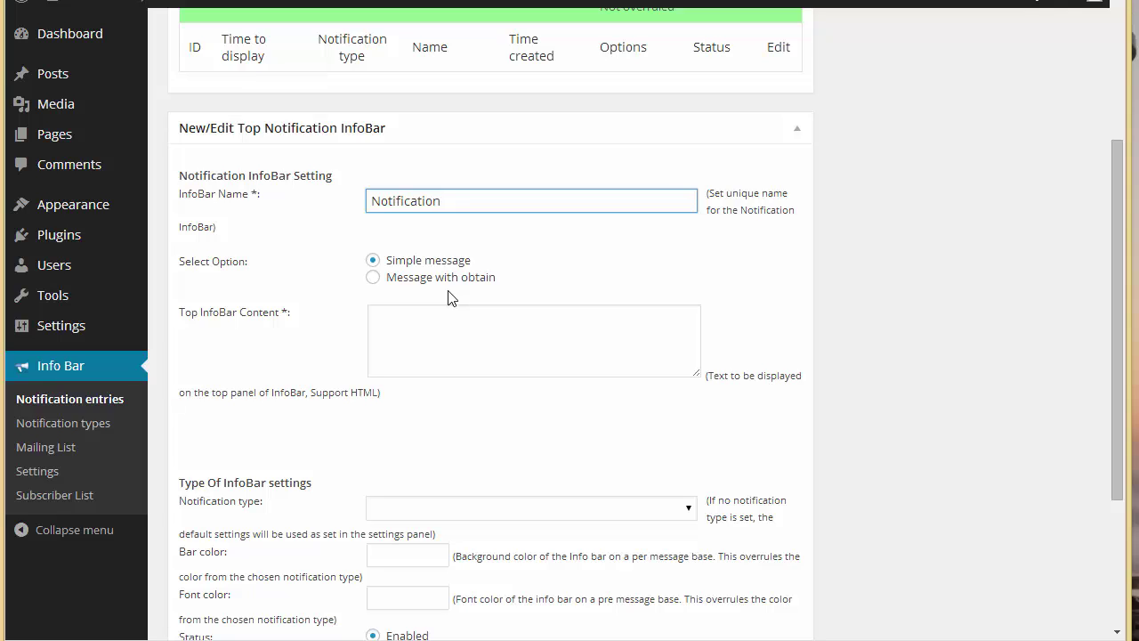
{"action": "left_click", "coordinate": [470, 337]}
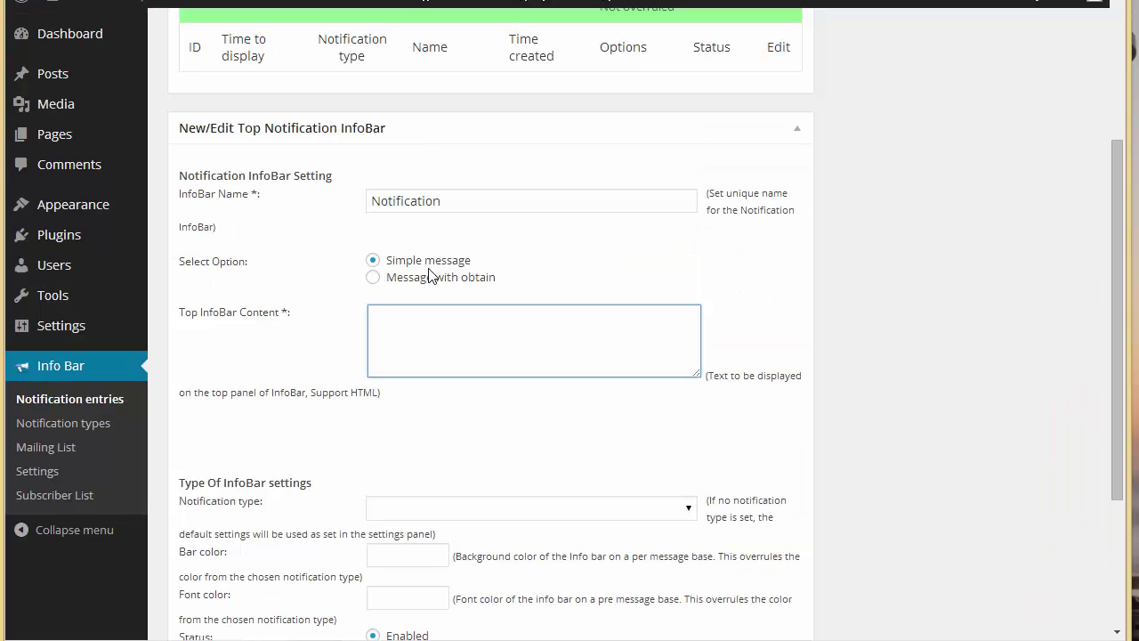
{"action": "type", "text": "This is an important notification and needs your attention!!!"}
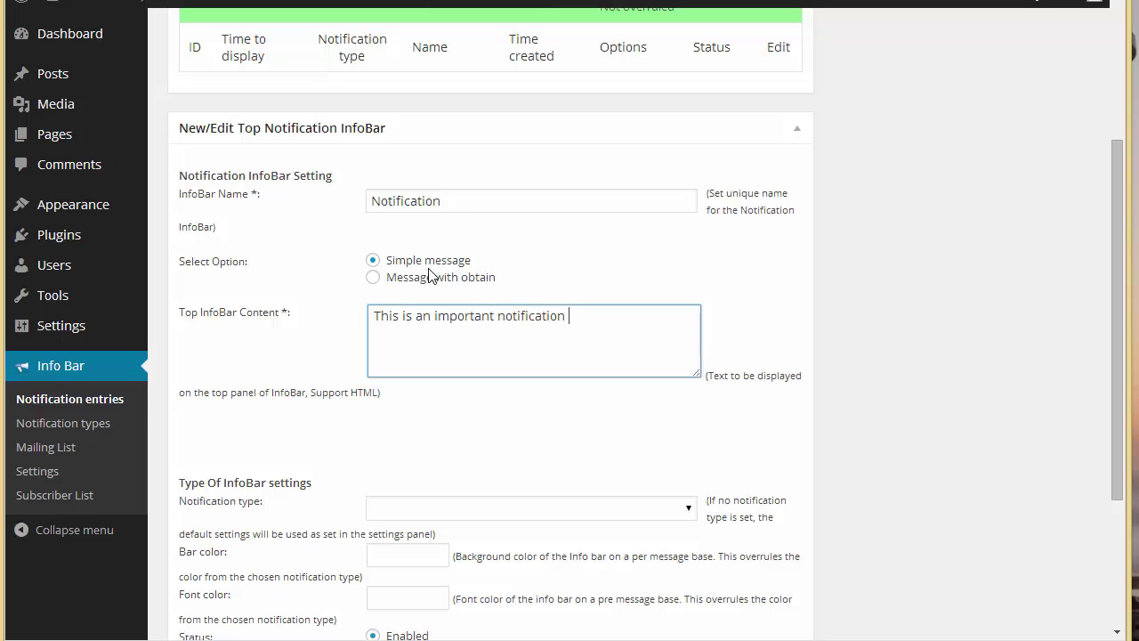
Step: Choose the ANNOUNCEMENT notification type and save the entry
{"action": "scroll", "coordinate": [428, 275], "scroll_direction": "down", "scroll_amount": 1}
{"action": "scroll", "coordinate": [428, 275], "scroll_direction": "down", "scroll_amount": 1}
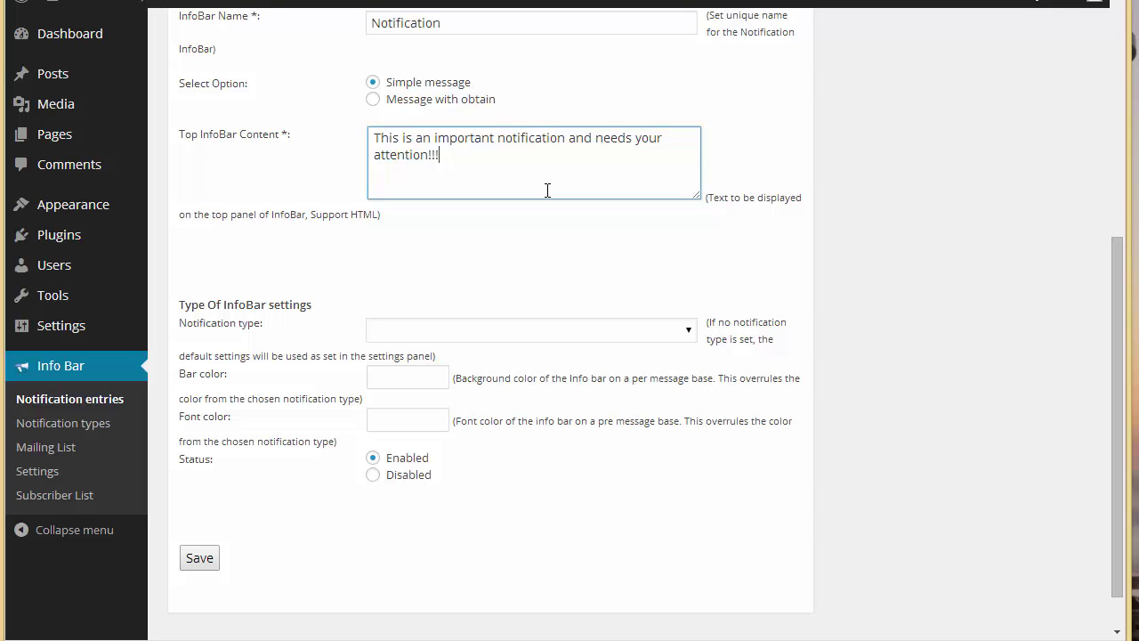
{"action": "scroll", "coordinate": [549, 190], "scroll_direction": "down", "scroll_amount": 1}
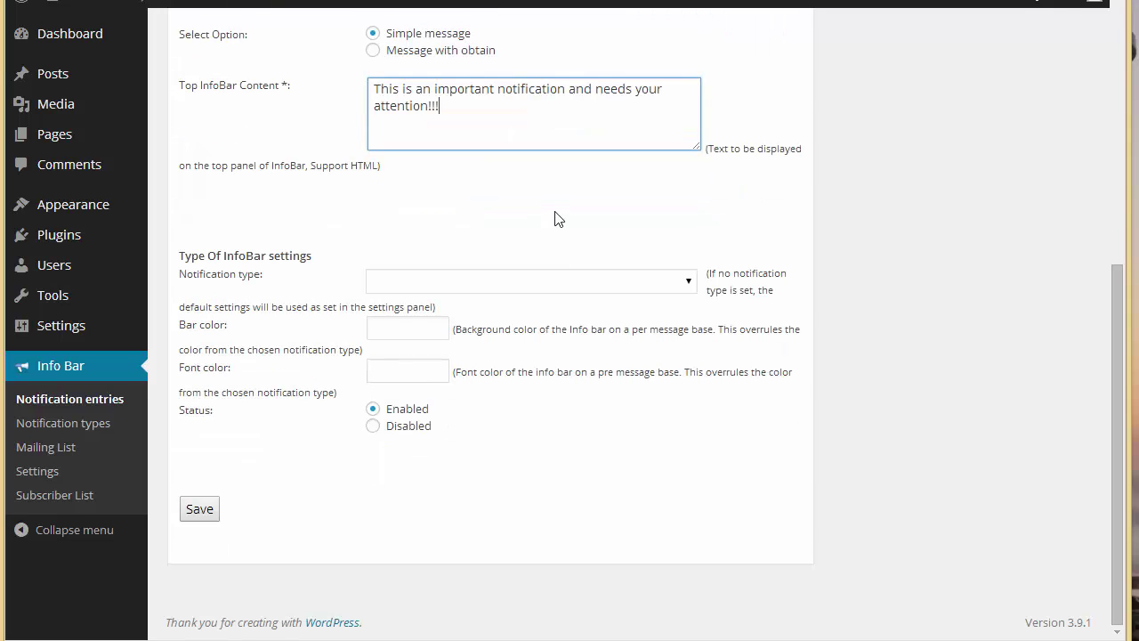
{"action": "left_click", "coordinate": [572, 283]}
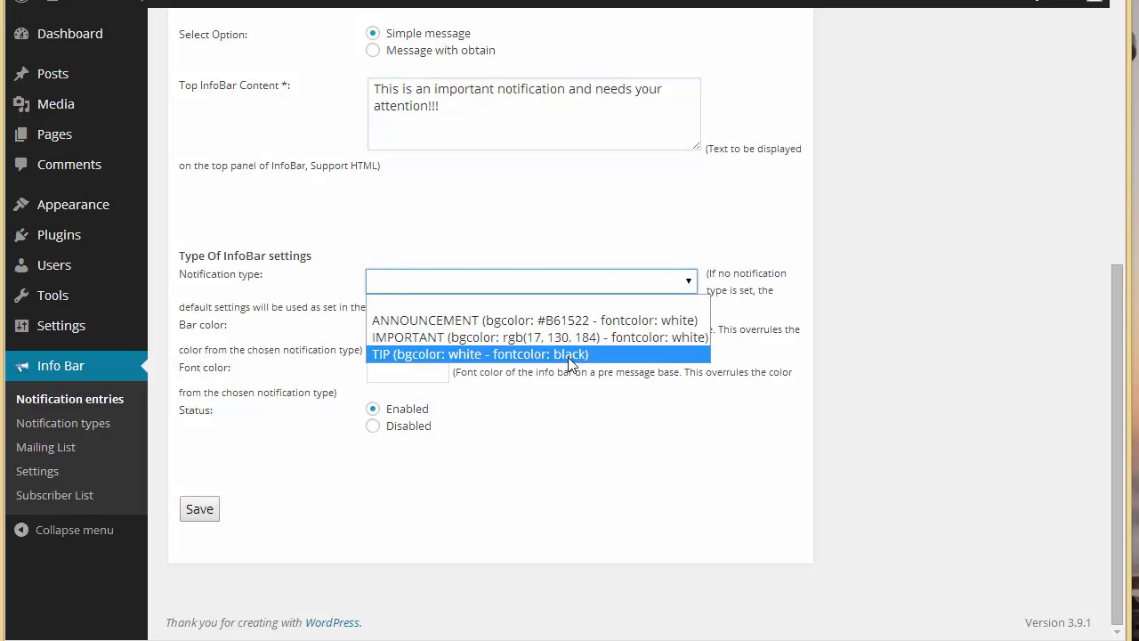
{"action": "left_click", "coordinate": [567, 322]}
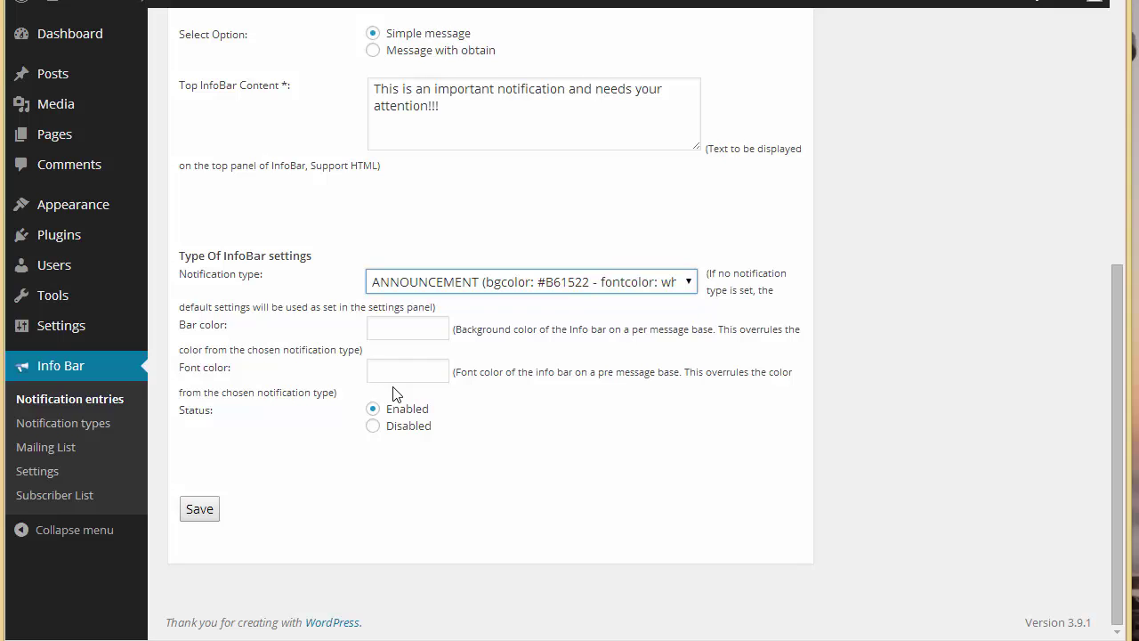
{"action": "left_click", "coordinate": [196, 508]}
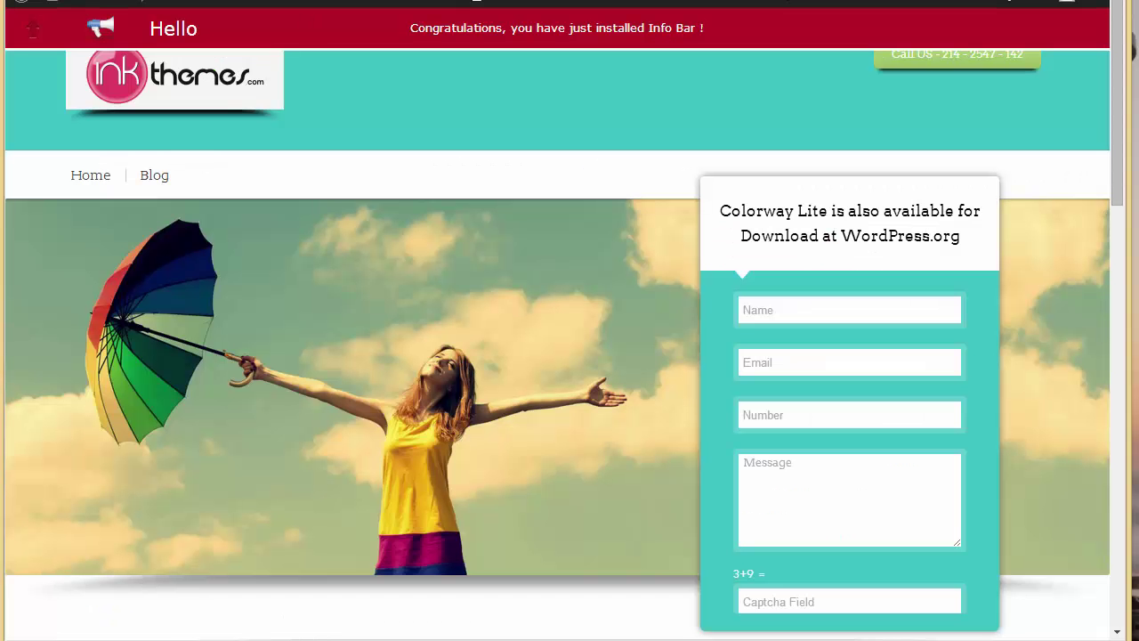
Step: Reload the site front end to see the red bar, then return to Notification entries
{"action": "key", "text": "F5"}
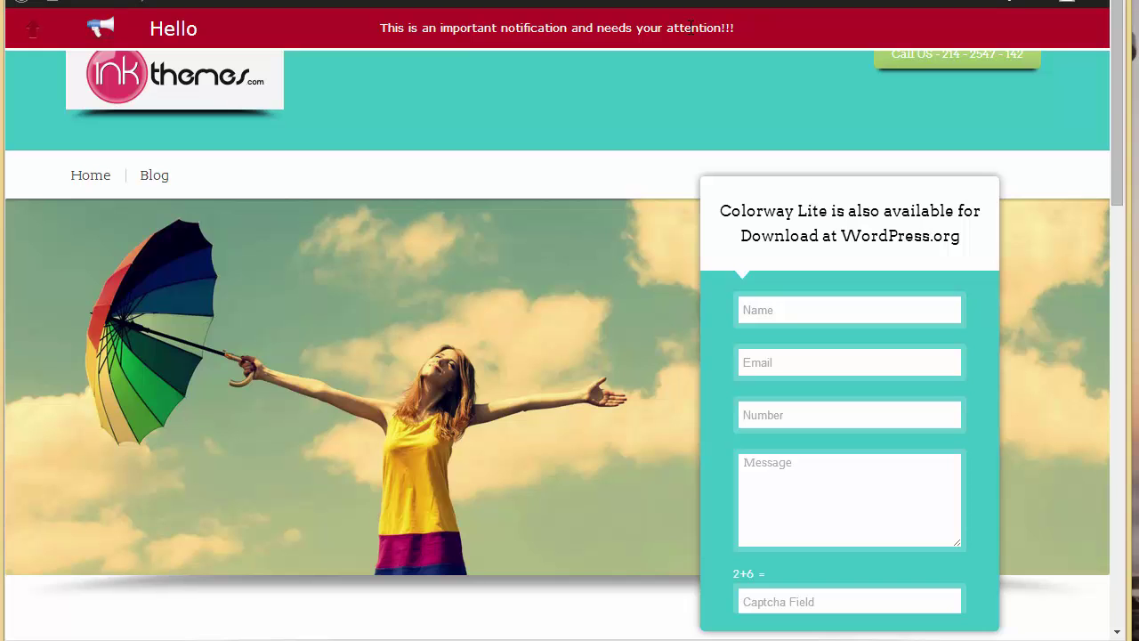
{"action": "key", "text": "ctrl+Tab"}
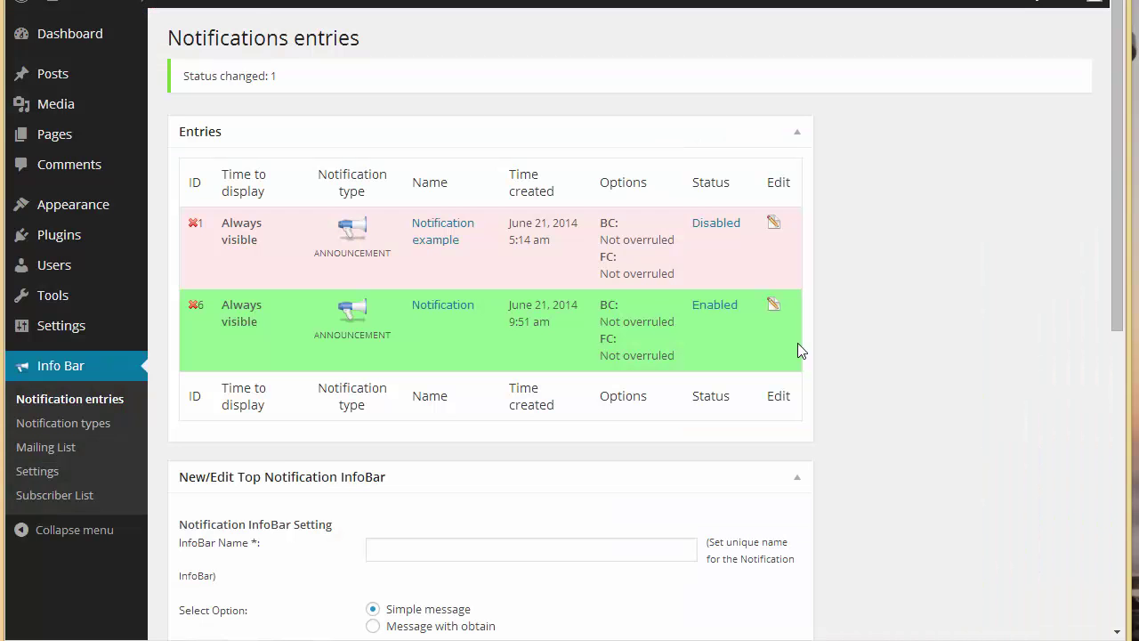
Step: Edit entry 6 and set its name placeholder to 'Enter your name'
{"action": "left_click", "coordinate": [773, 308]}
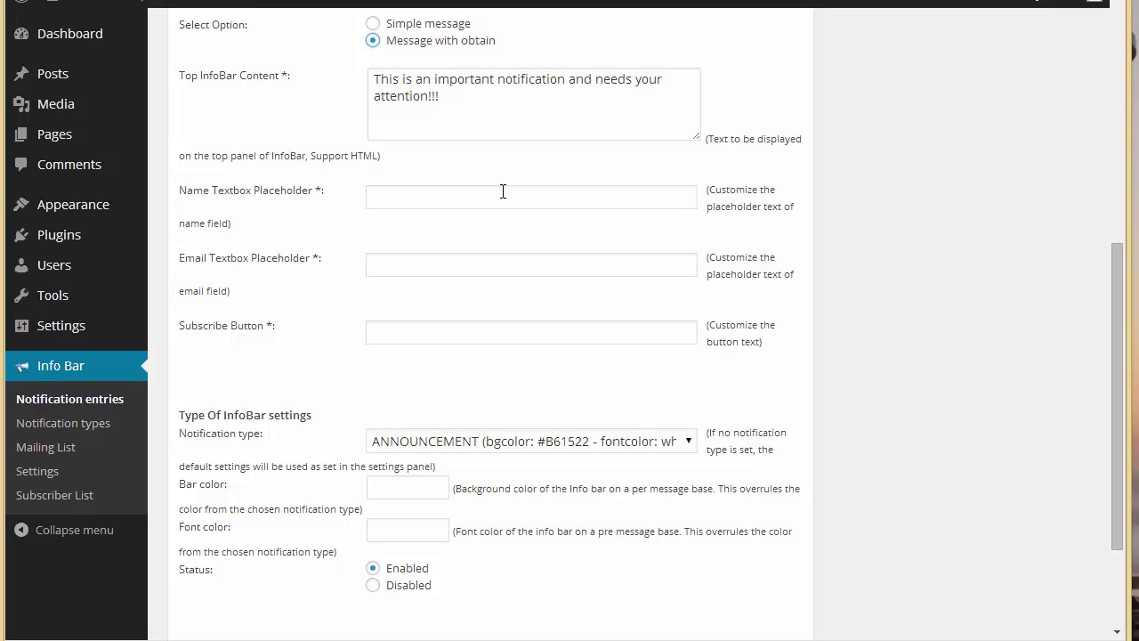
{"action": "left_click", "coordinate": [502, 191]}
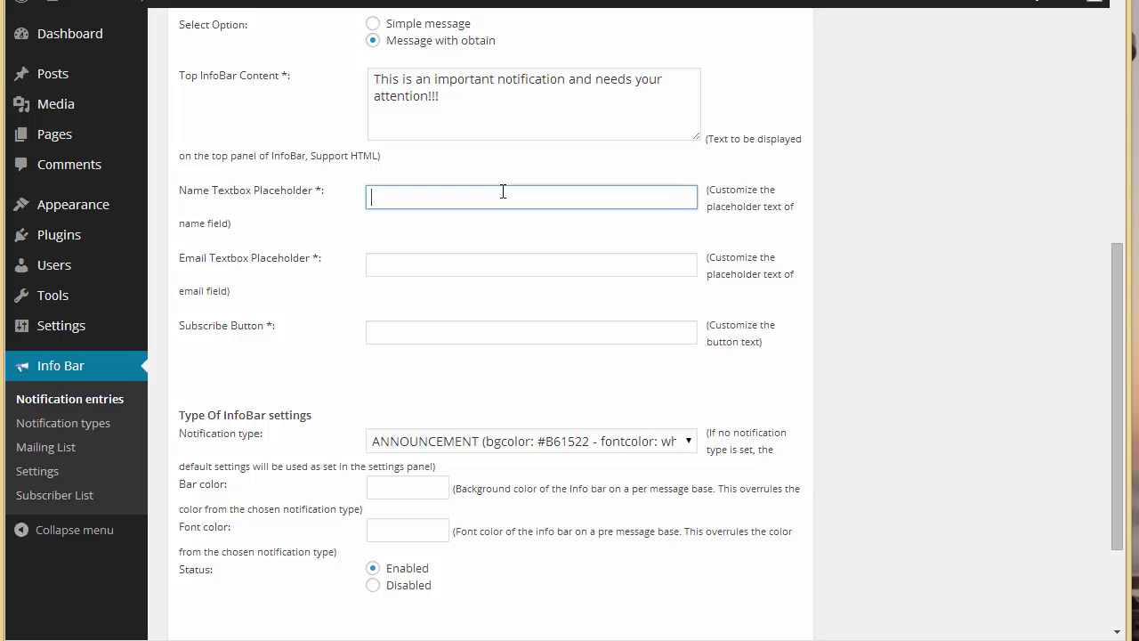
{"action": "type", "text": "Enter"}
{"action": "key", "text": "Down"}
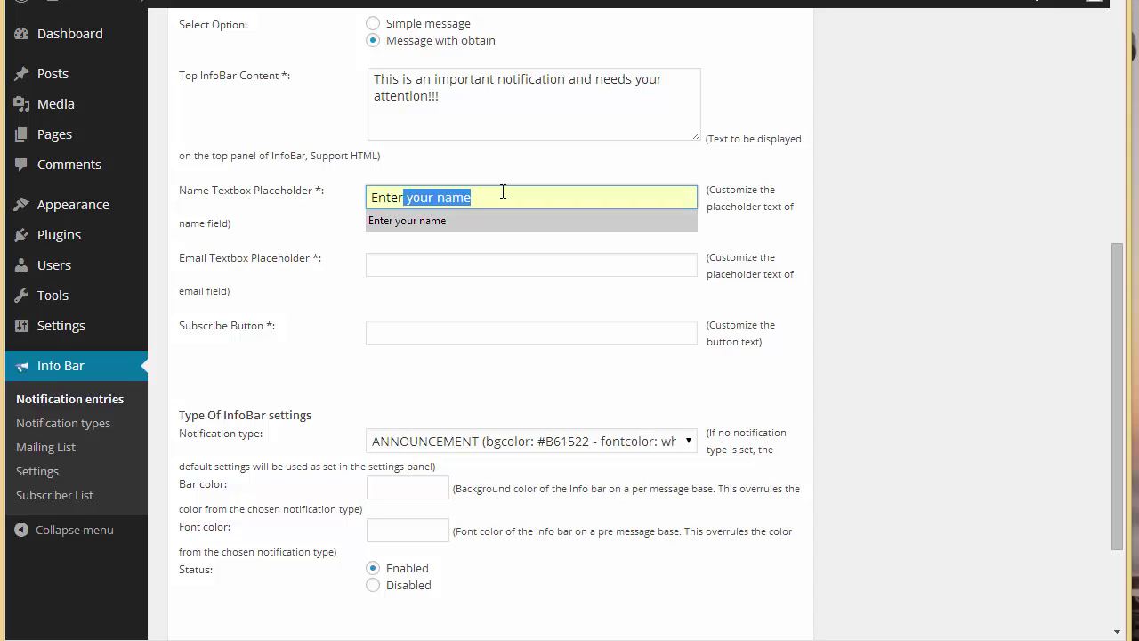
{"action": "key", "text": "Return"}
Step: Set the email placeholder to 'Enter your email' and button text to 'Submit', then save
{"action": "left_click", "coordinate": [508, 266]}
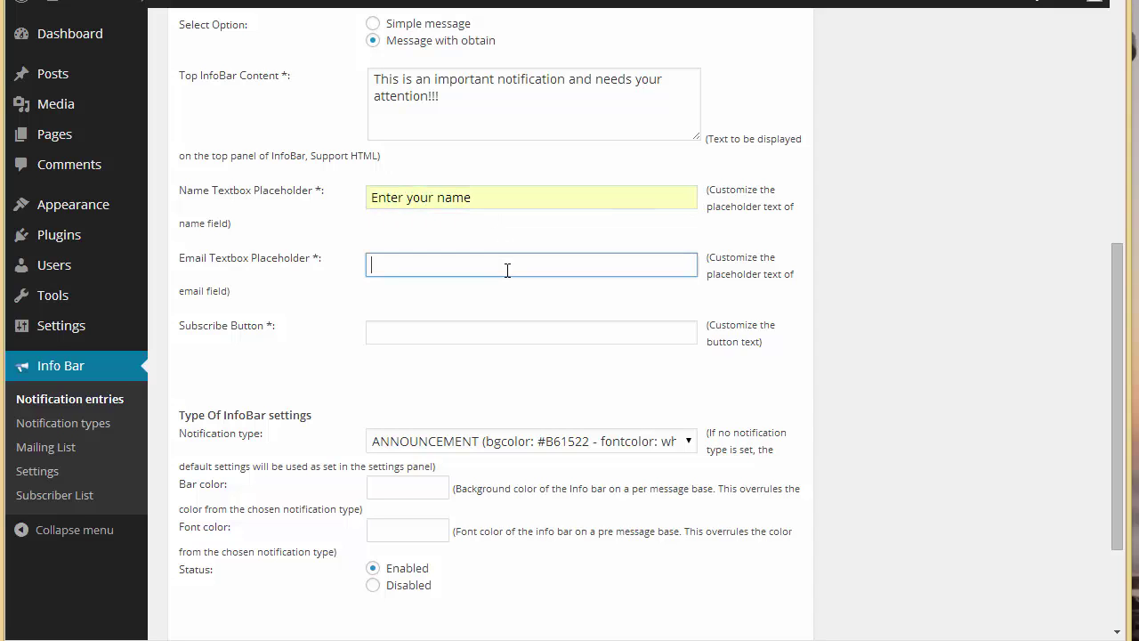
{"action": "type", "text": "Ent"}
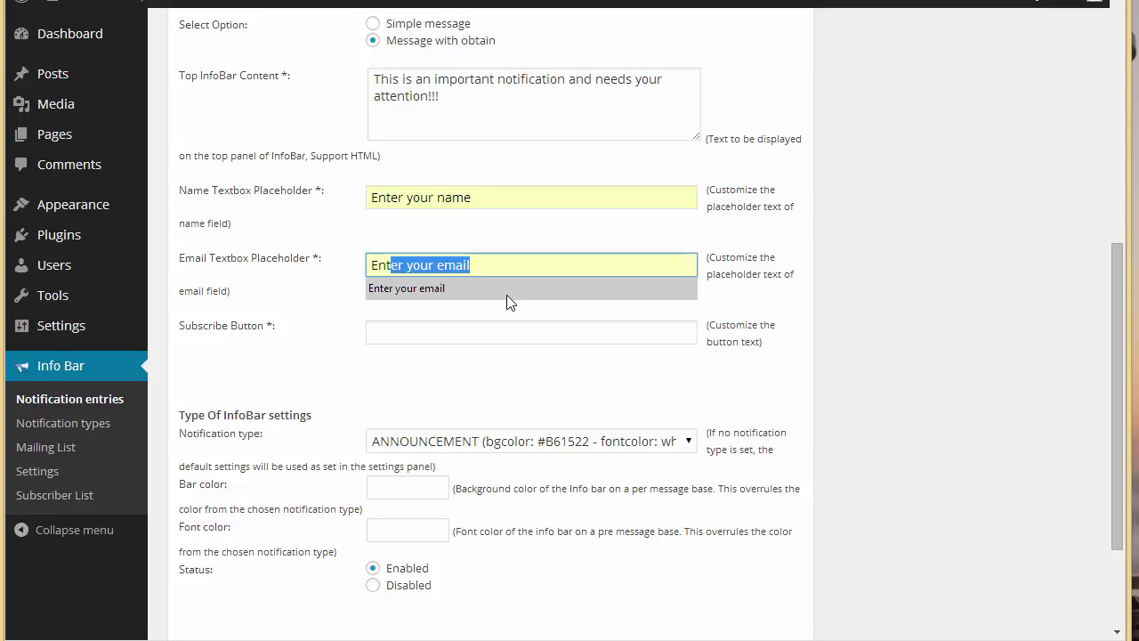
{"action": "left_click", "coordinate": [508, 287]}
{"action": "left_click", "coordinate": [500, 338]}
{"action": "type", "text": "Submit"}
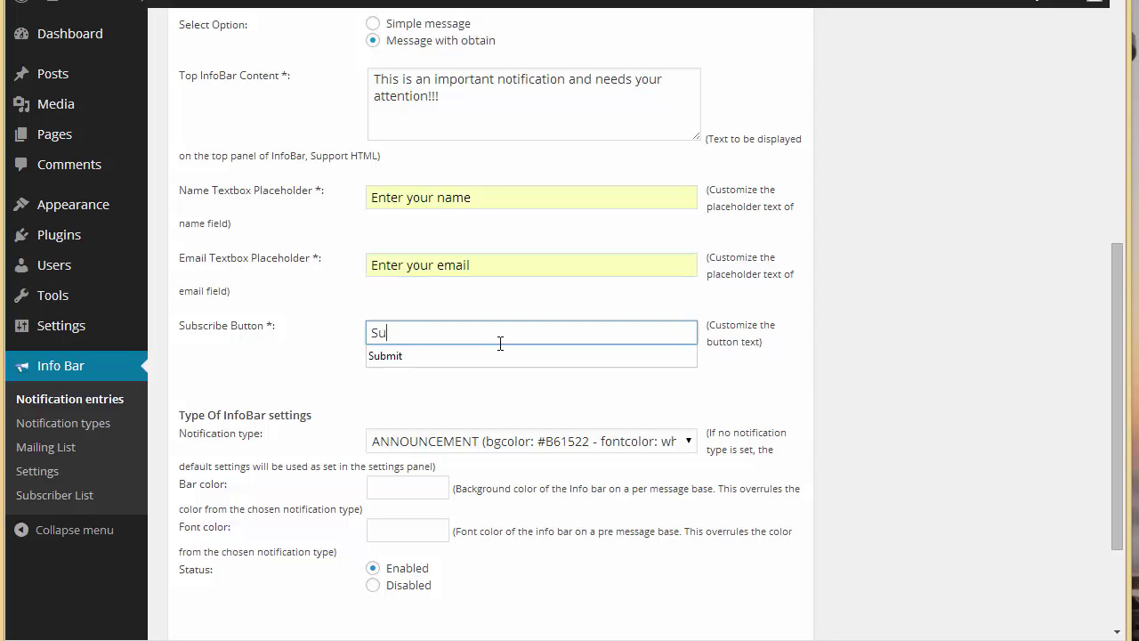
{"action": "left_click", "coordinate": [478, 368]}
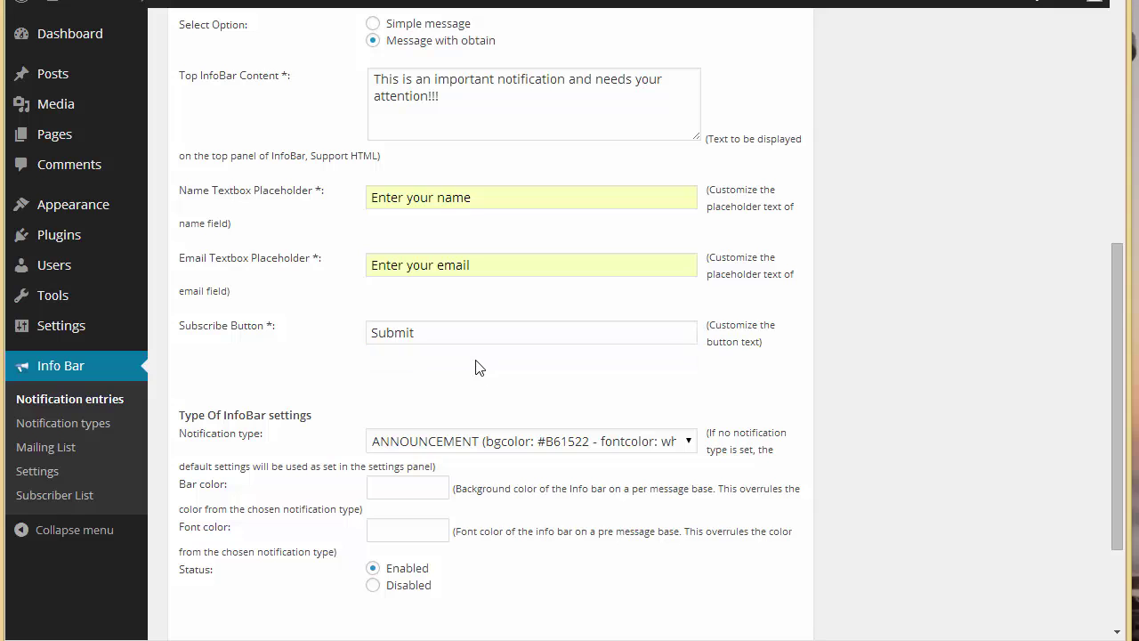
{"action": "scroll", "coordinate": [478, 368], "scroll_direction": "down", "scroll_amount": 3}
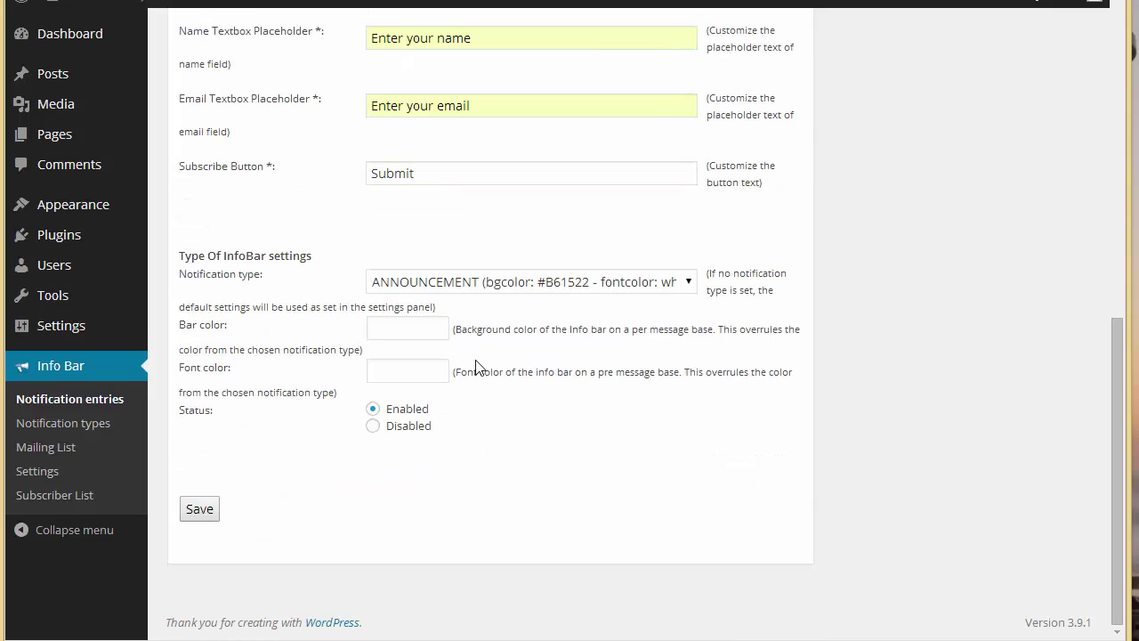
{"action": "left_click", "coordinate": [210, 511]}
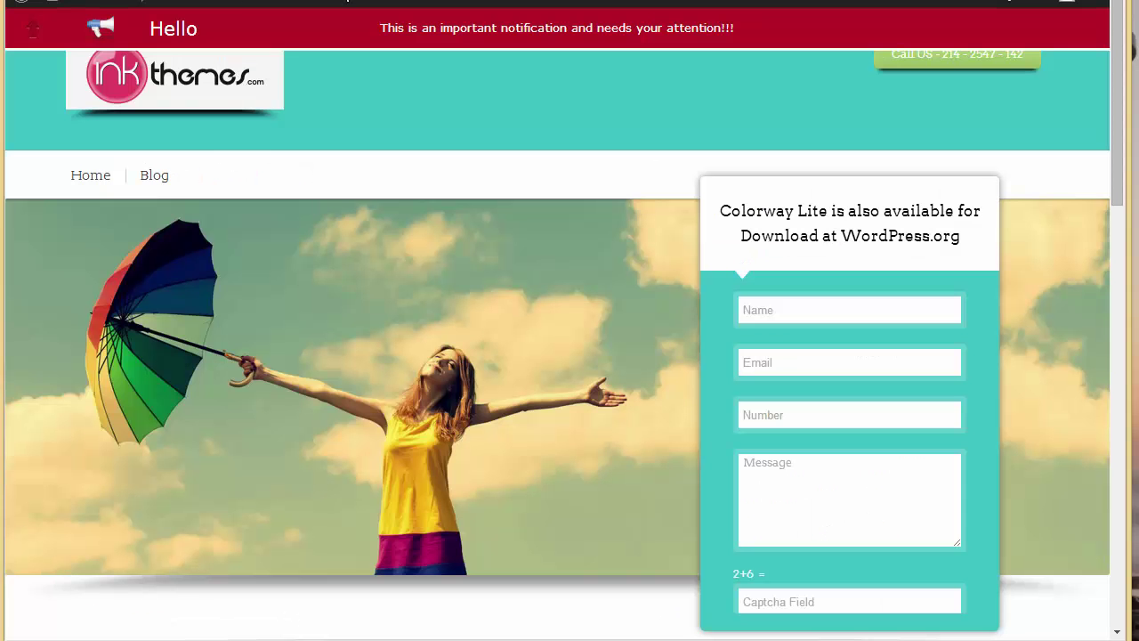
Step: Reload the site front page, then go to Info Bar > Notification types
{"action": "key", "text": "F5"}
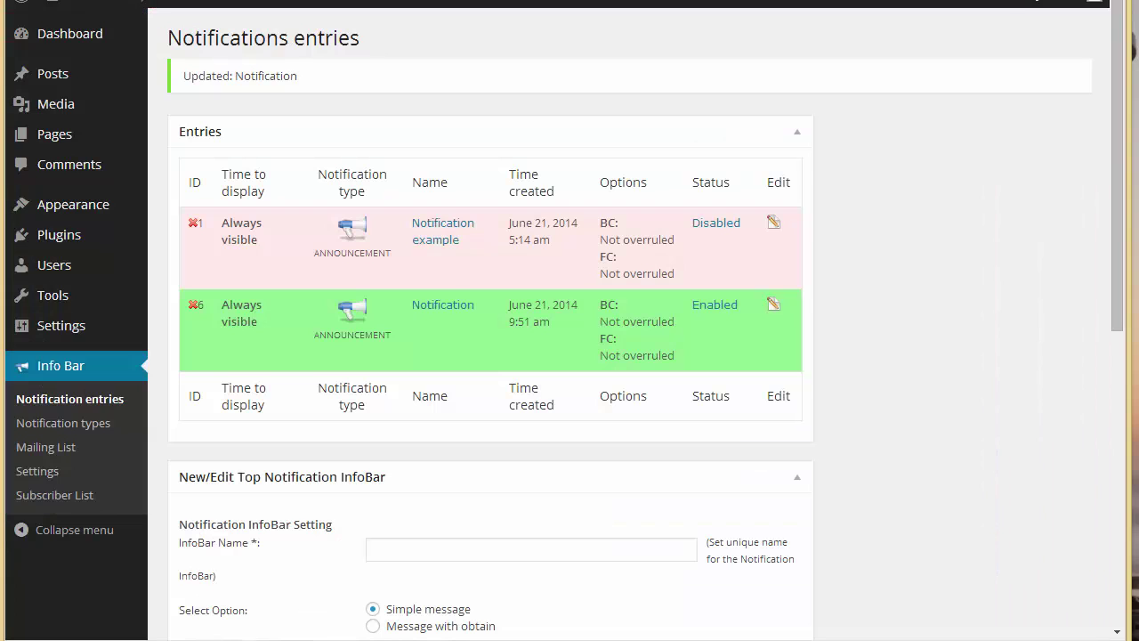
{"action": "left_click", "coordinate": [78, 432]}
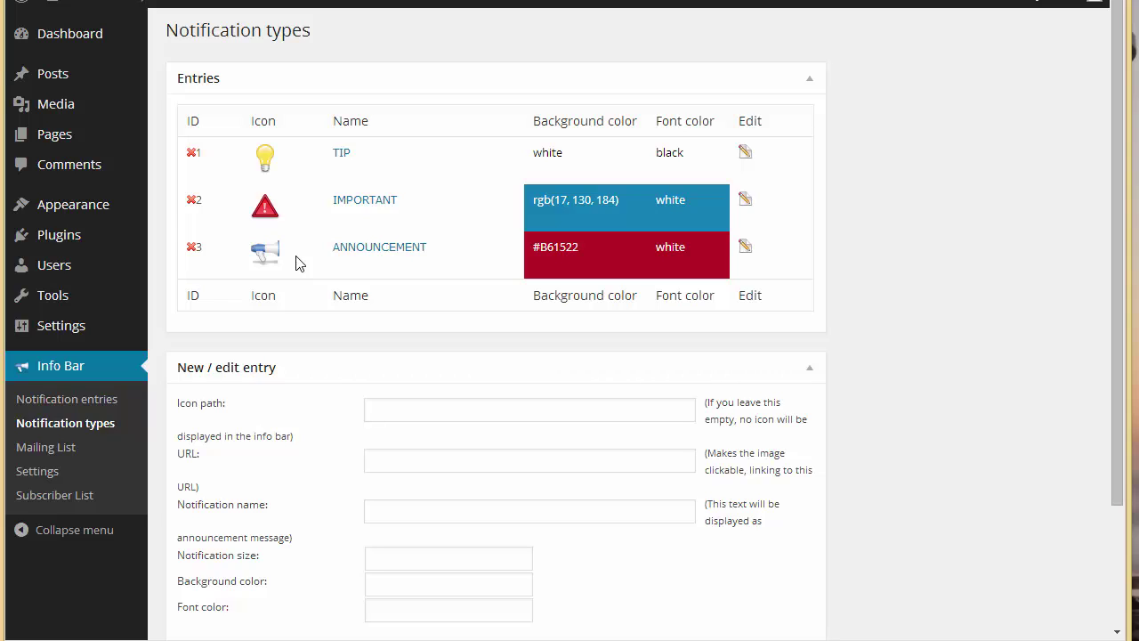
{"action": "left_click", "coordinate": [389, 414]}
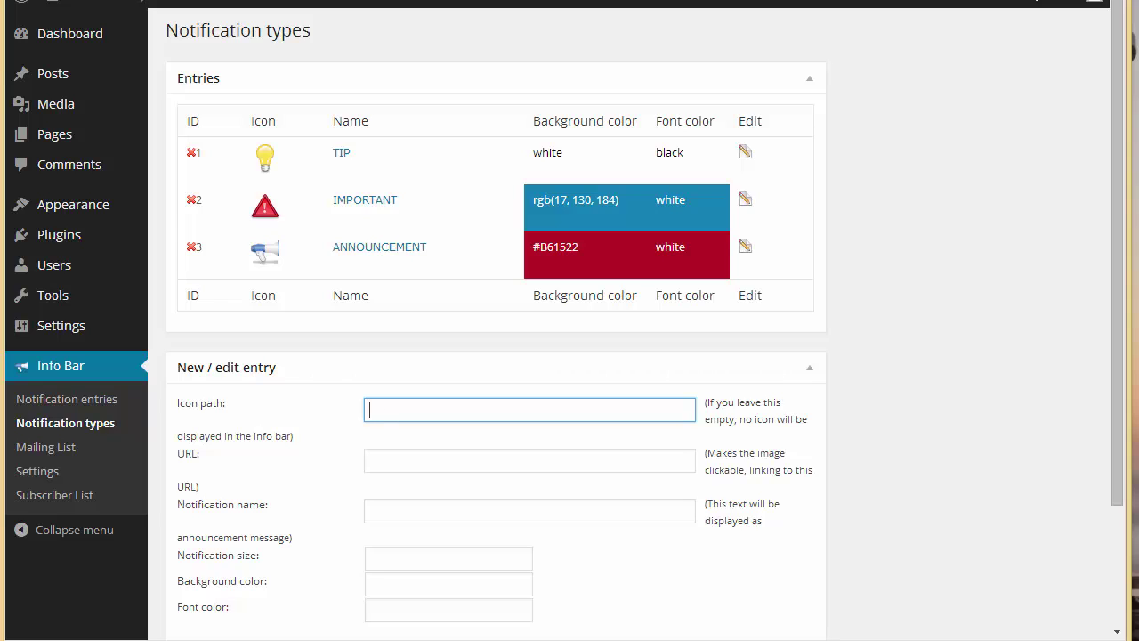
{"action": "key", "text": "ctrl+v"}
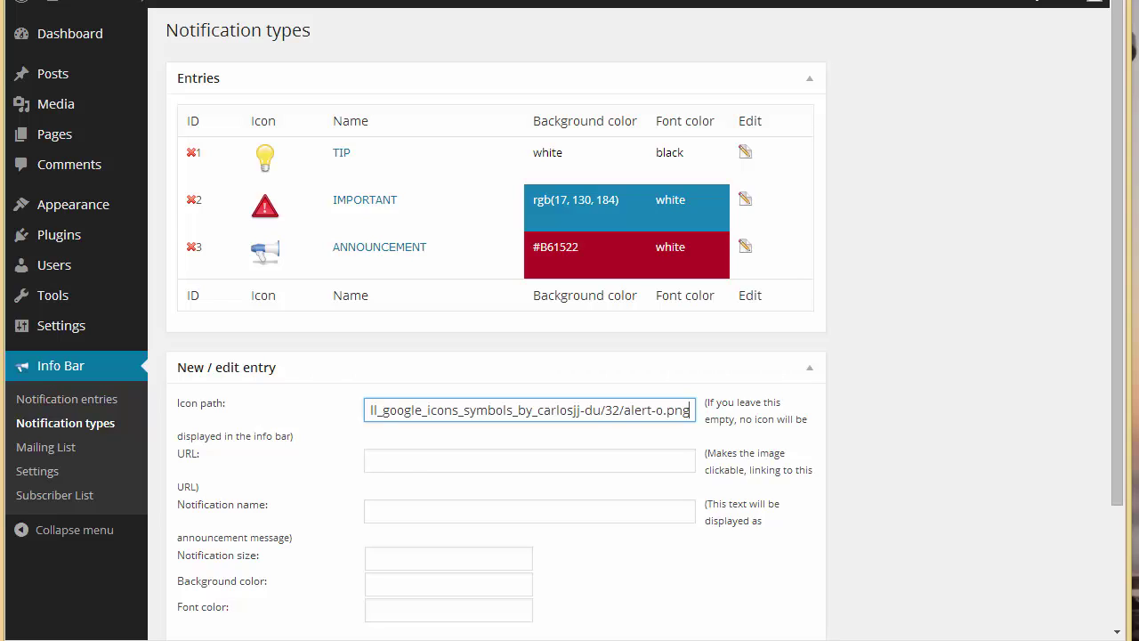
{"action": "left_click", "coordinate": [404, 463]}
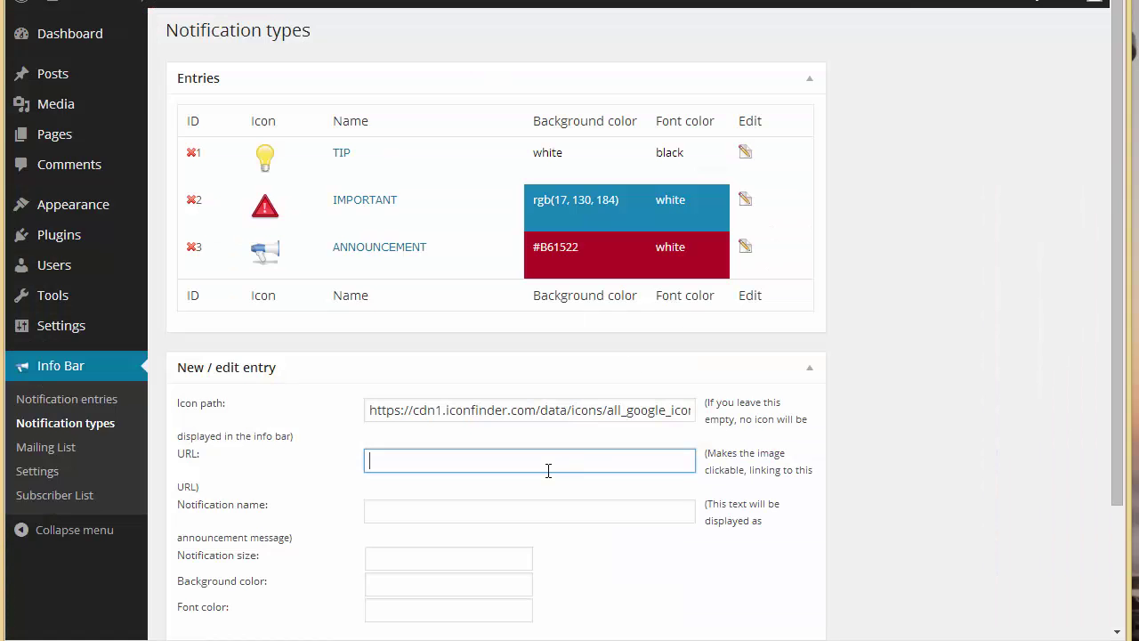
{"action": "type", "text": "http"}
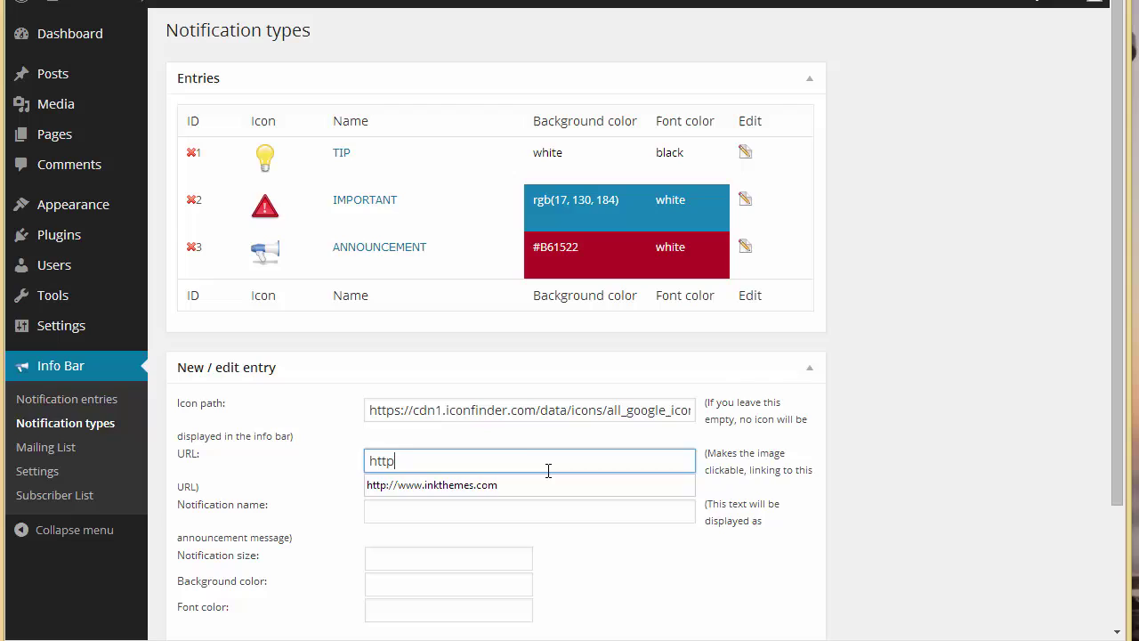
{"action": "key", "text": "Down"}
{"action": "key", "text": "Return"}
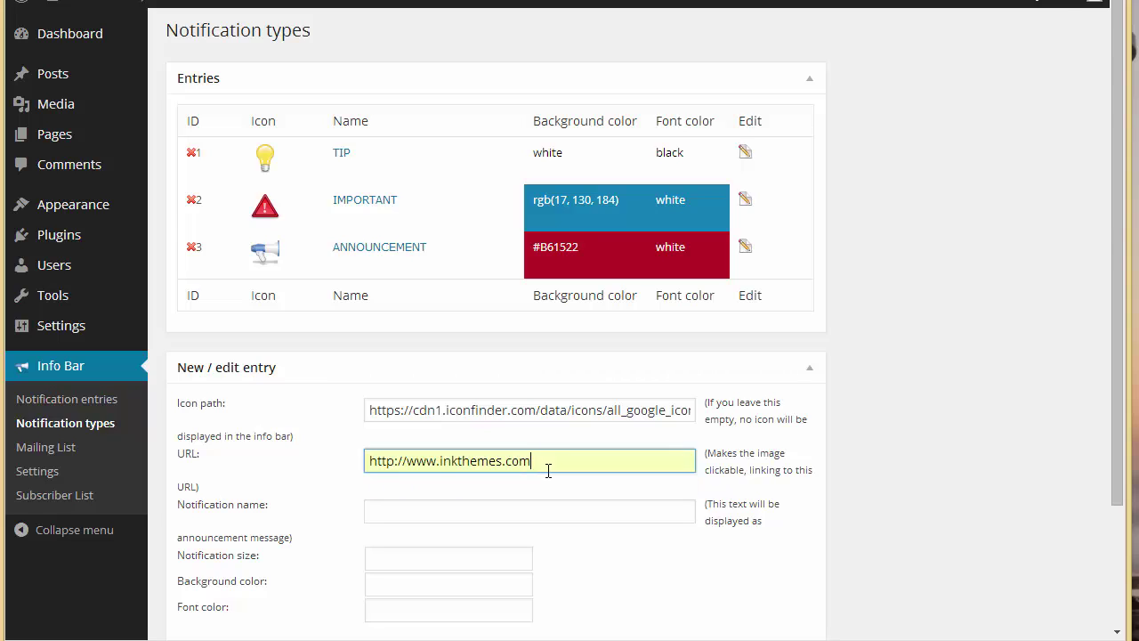
{"action": "scroll", "coordinate": [547, 471], "scroll_direction": "down", "scroll_amount": 3}
{"action": "left_click", "coordinate": [426, 350]}
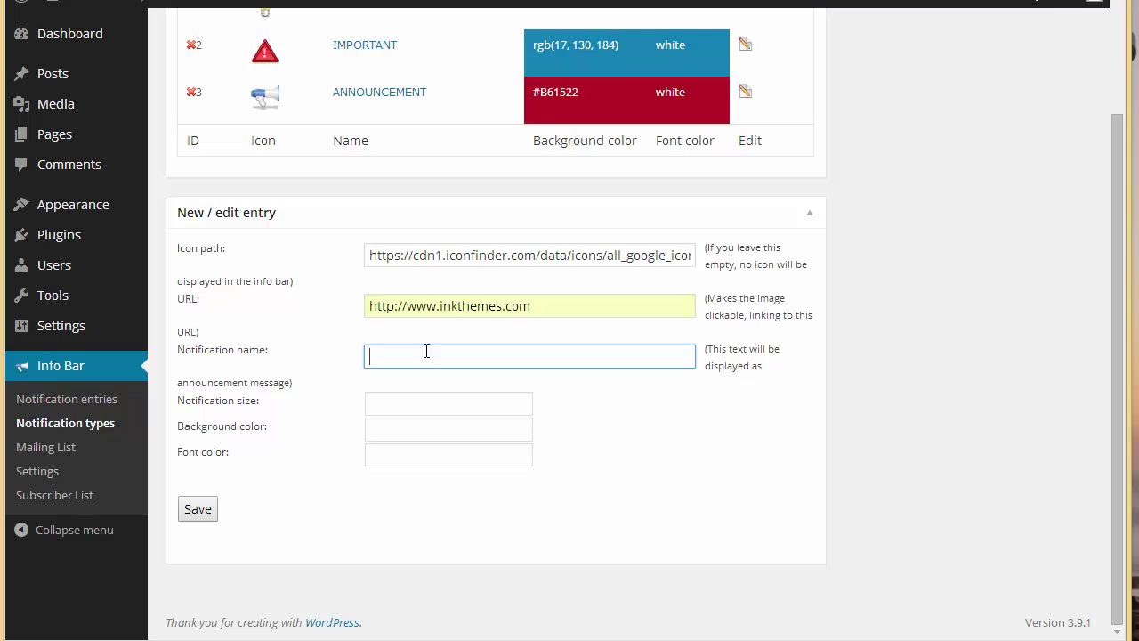
{"action": "type", "text": "Alarm"}
{"action": "left_click", "coordinate": [443, 397]}
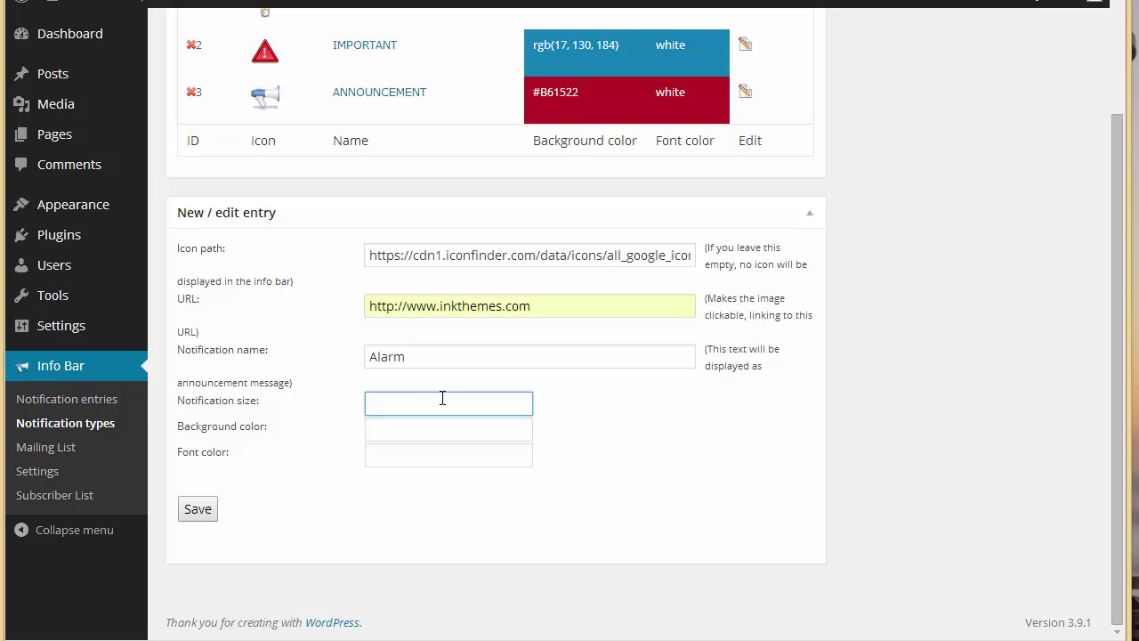
{"action": "type", "text": "25"}
{"action": "left_click", "coordinate": [437, 430]}
Step: Pick background colour #6b290d and font colour #ffad1f, then save the Alarm type
{"action": "left_click", "coordinate": [438, 429]}
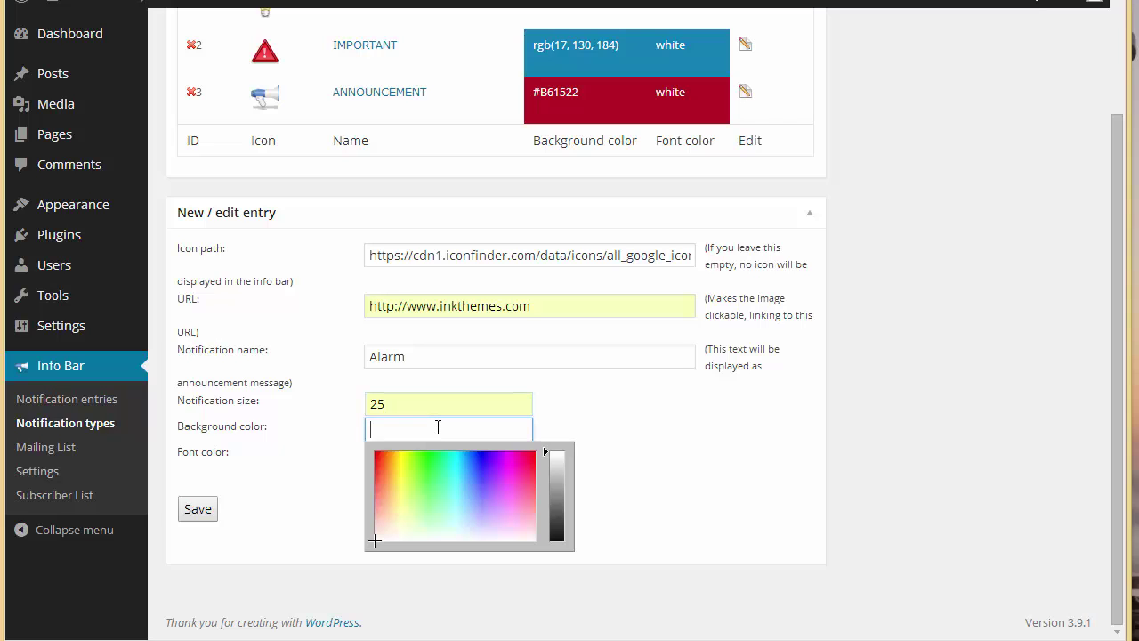
{"action": "type", "text": "#756a66"}
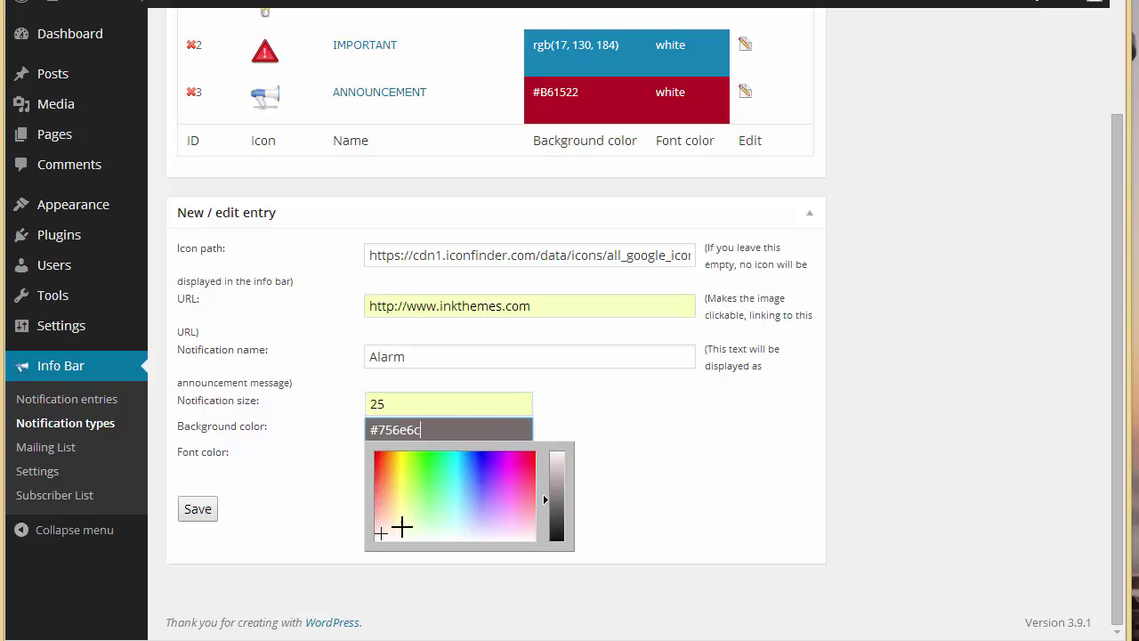
{"action": "left_click_drag", "start_coordinate": [381, 526], "coordinate": [384, 467]}
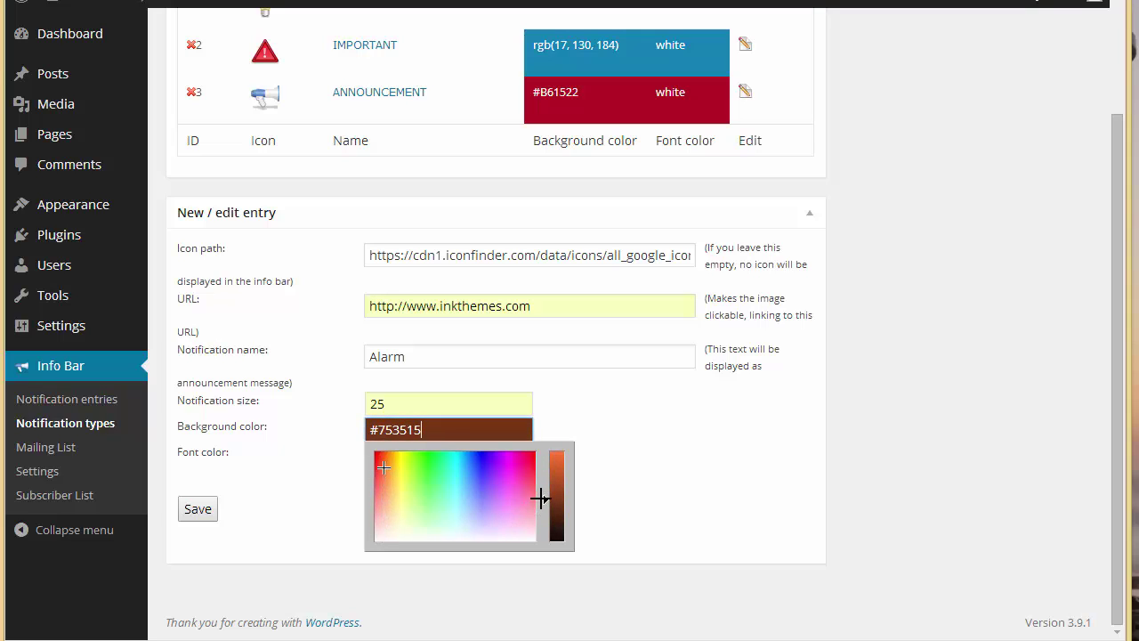
{"action": "left_click_drag", "start_coordinate": [543, 497], "coordinate": [545, 502]}
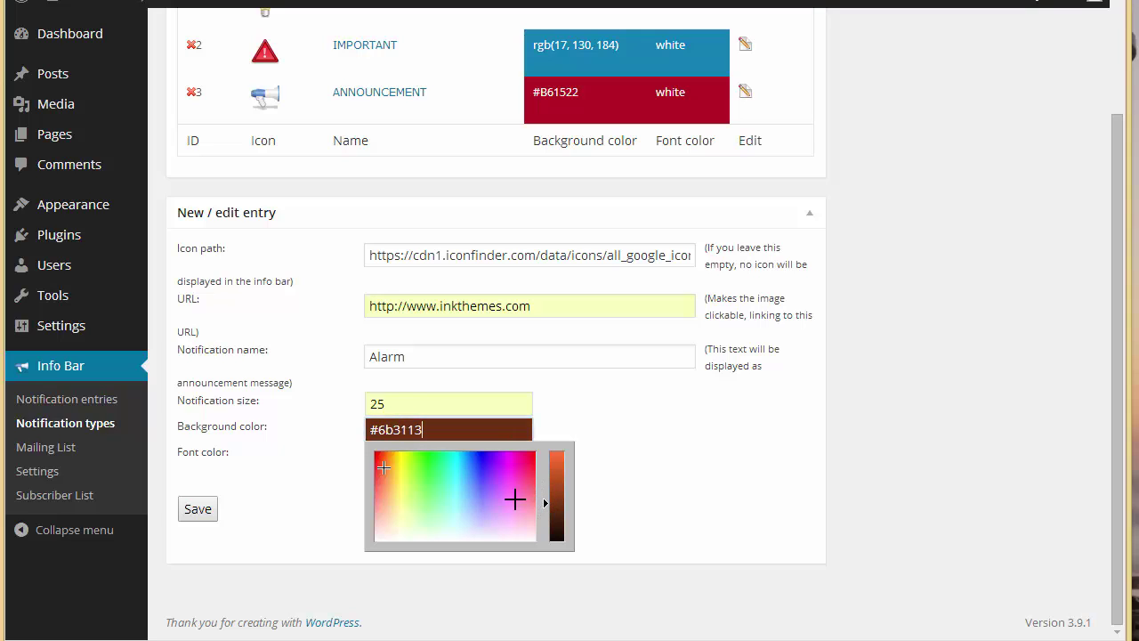
{"action": "mouse_move", "coordinate": [384, 465]}
{"action": "left_mouse_down"}
{"action": "mouse_move", "coordinate": [396, 459]}
{"action": "mouse_move", "coordinate": [382, 460]}
{"action": "left_mouse_up"}
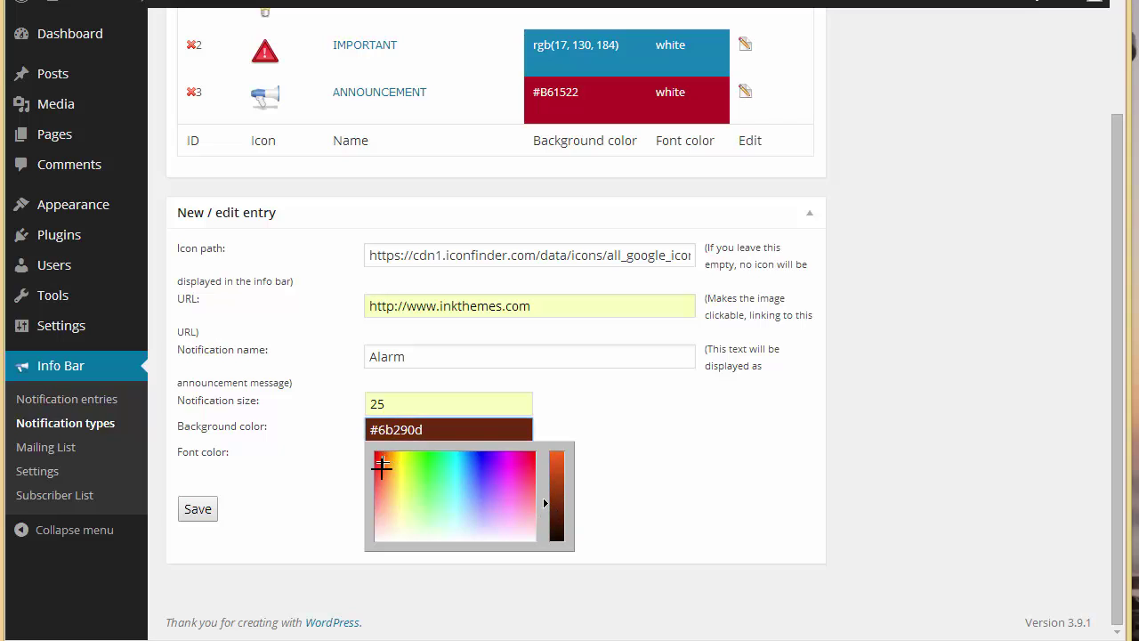
{"action": "left_click", "coordinate": [310, 476]}
{"action": "left_click", "coordinate": [381, 459]}
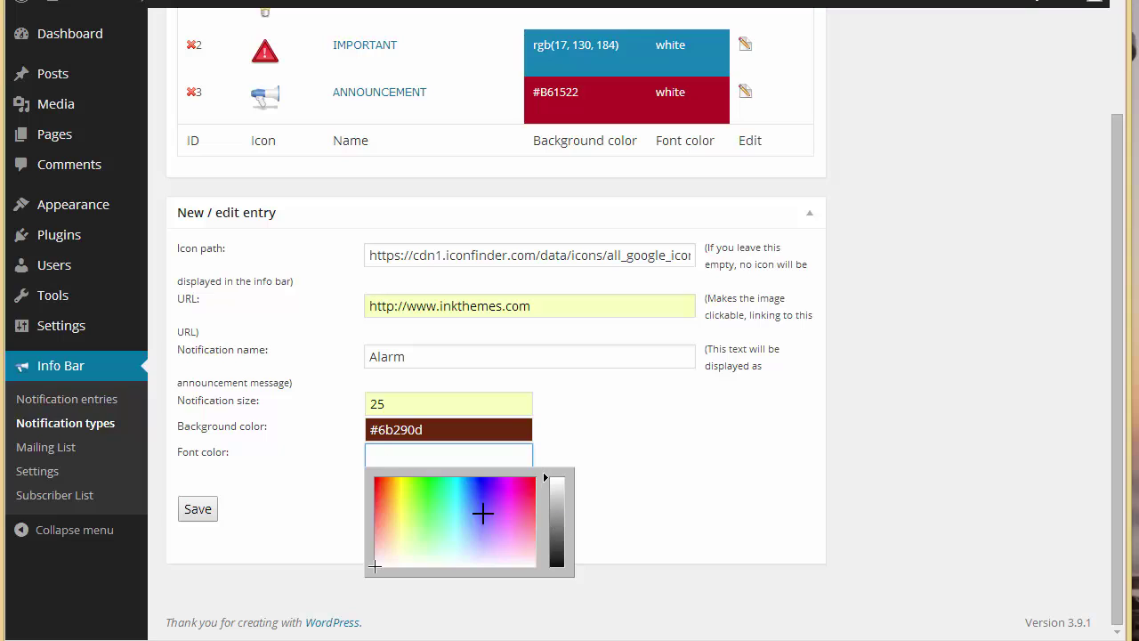
{"action": "mouse_move", "coordinate": [384, 559]}
{"action": "left_mouse_down"}
{"action": "mouse_move", "coordinate": [395, 486]}
{"action": "mouse_move", "coordinate": [399, 499]}
{"action": "mouse_move", "coordinate": [392, 486]}
{"action": "left_mouse_up"}
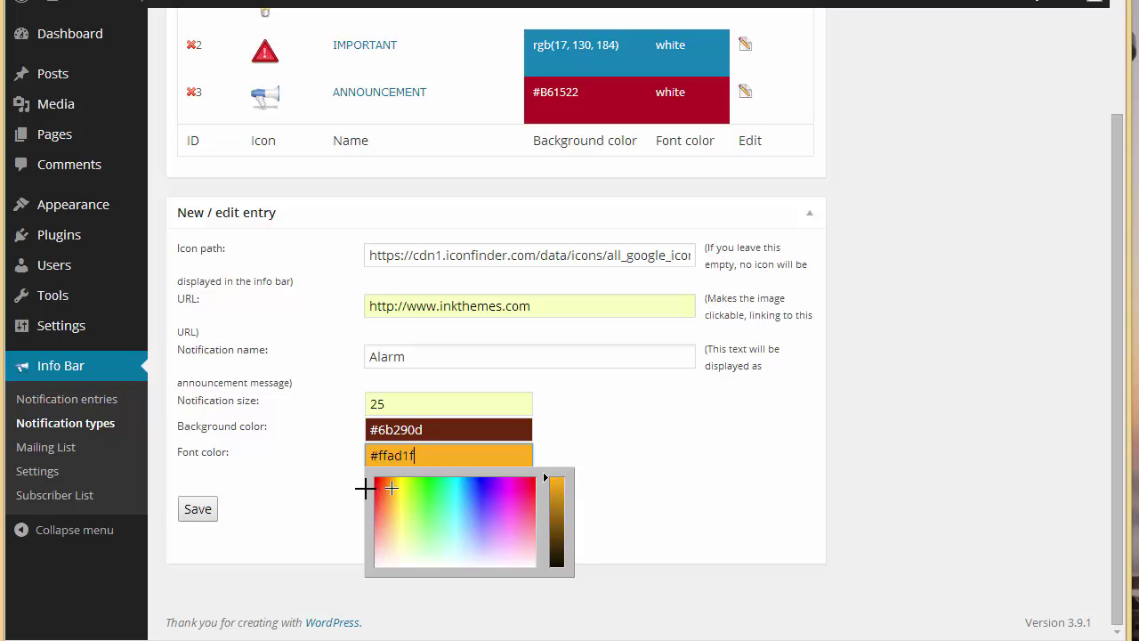
{"action": "left_click", "coordinate": [349, 497]}
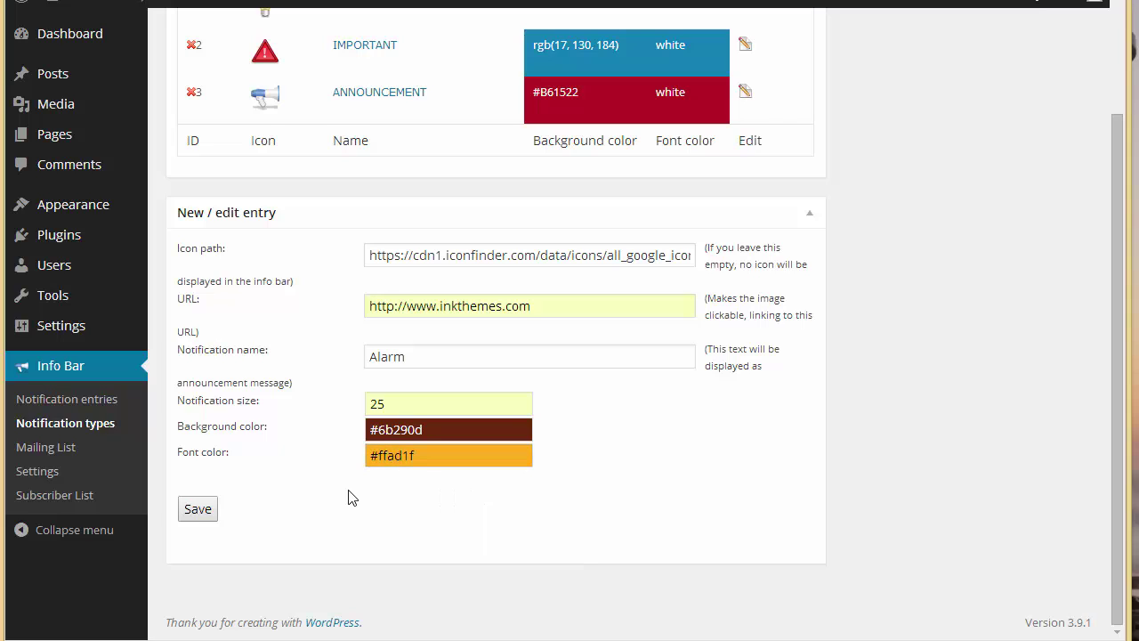
{"action": "left_click", "coordinate": [197, 517]}
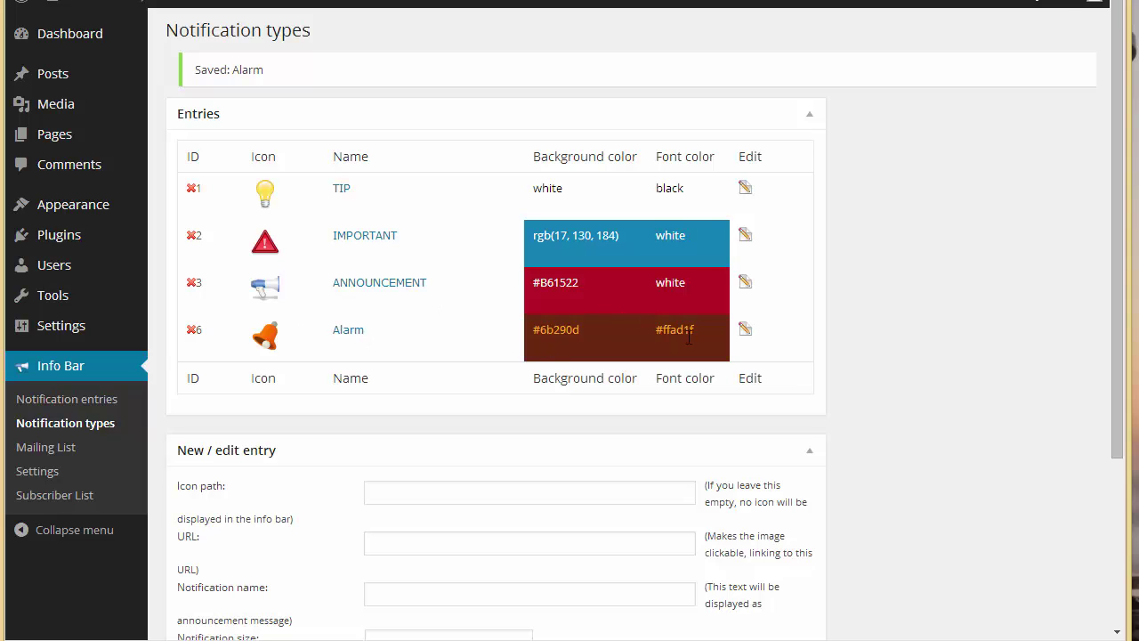
Step: Start a new entry named 'Alarm' with the message 'This is for your kind attention'
{"action": "left_click", "coordinate": [127, 402]}
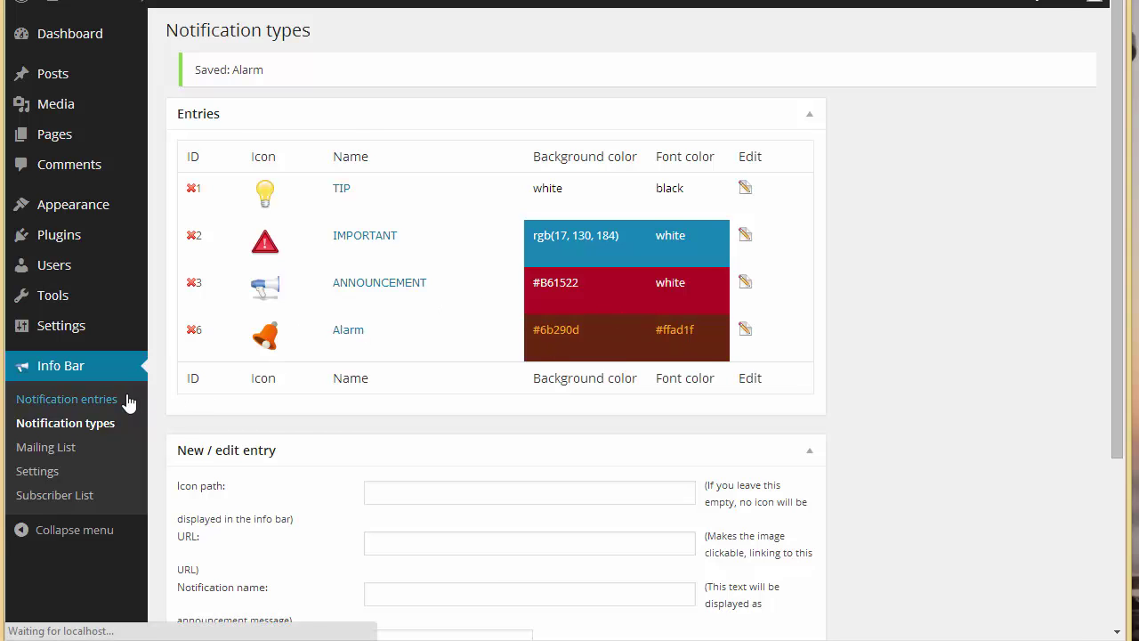
{"action": "left_click", "coordinate": [451, 494]}
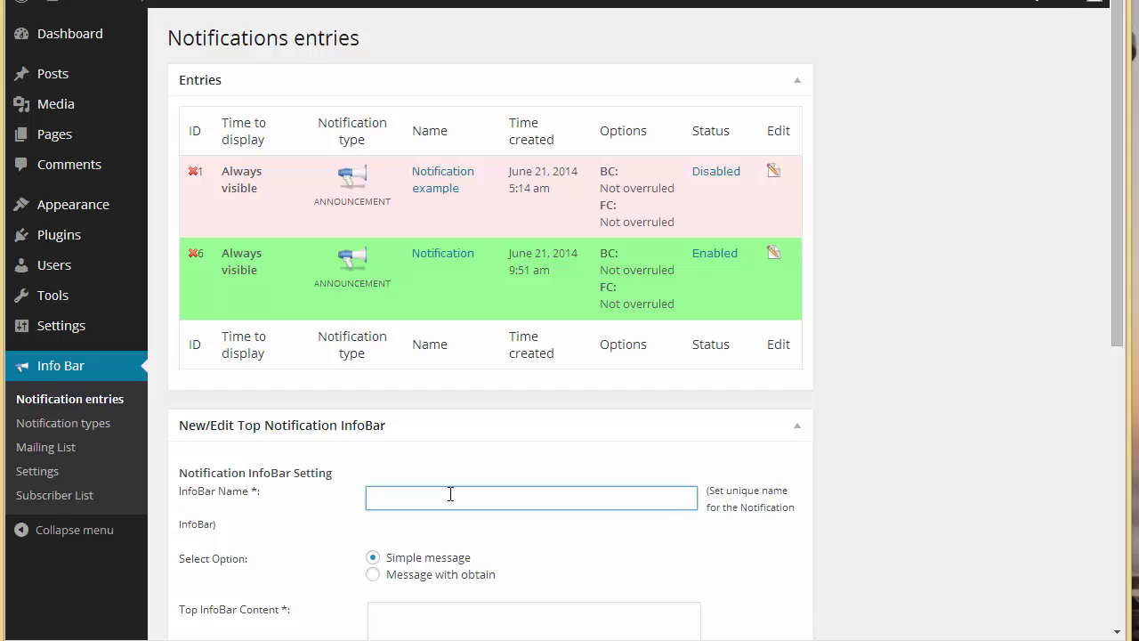
{"action": "type", "text": "Alarm"}
{"action": "scroll", "coordinate": [450, 494], "scroll_direction": "down", "scroll_amount": 3}
{"action": "left_click", "coordinate": [442, 364]}
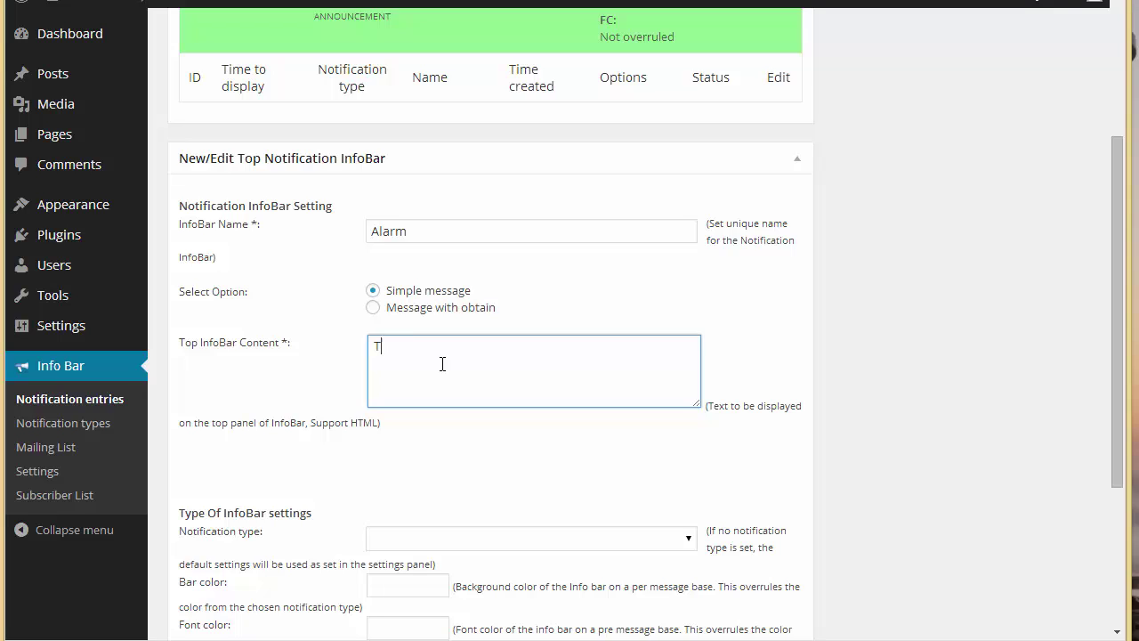
{"action": "type", "text": "This is for your kind attention!!"}
Step: Assign the Alarm notification type, save the entry, and disable the Notification entry
{"action": "scroll", "coordinate": [442, 364], "scroll_direction": "down", "scroll_amount": 2}
{"action": "left_click", "coordinate": [442, 364]}
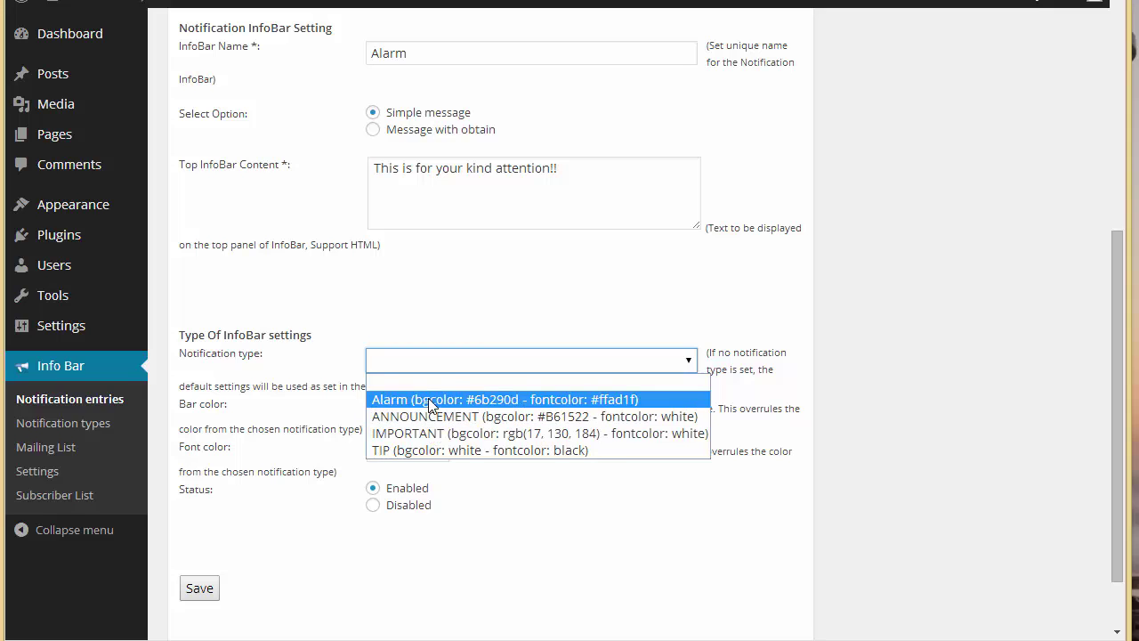
{"action": "left_click", "coordinate": [433, 400]}
{"action": "left_click", "coordinate": [201, 593]}
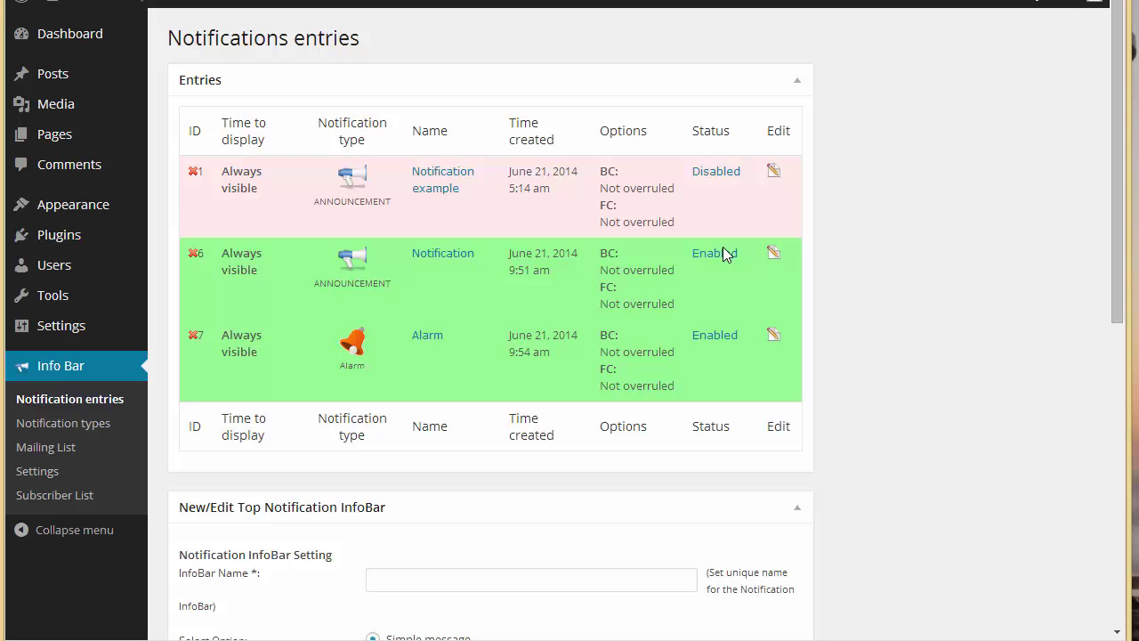
{"action": "left_click", "coordinate": [714, 254]}
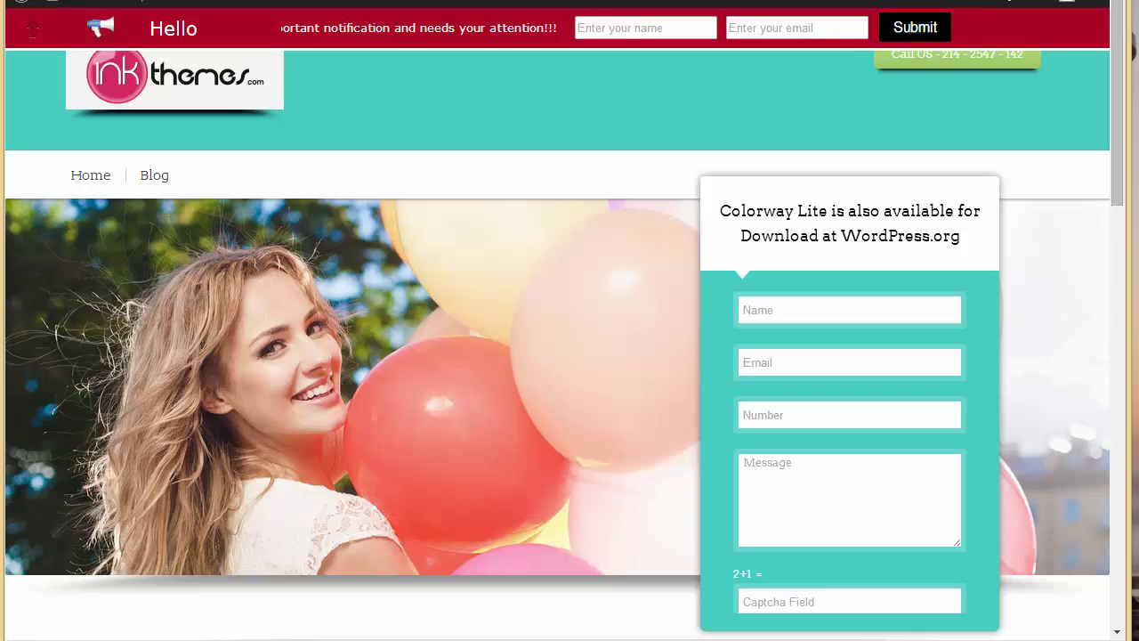
Step: Reload the site to view the brown Alarm bar and briefly select its Hello text
{"action": "key", "text": "F5"}
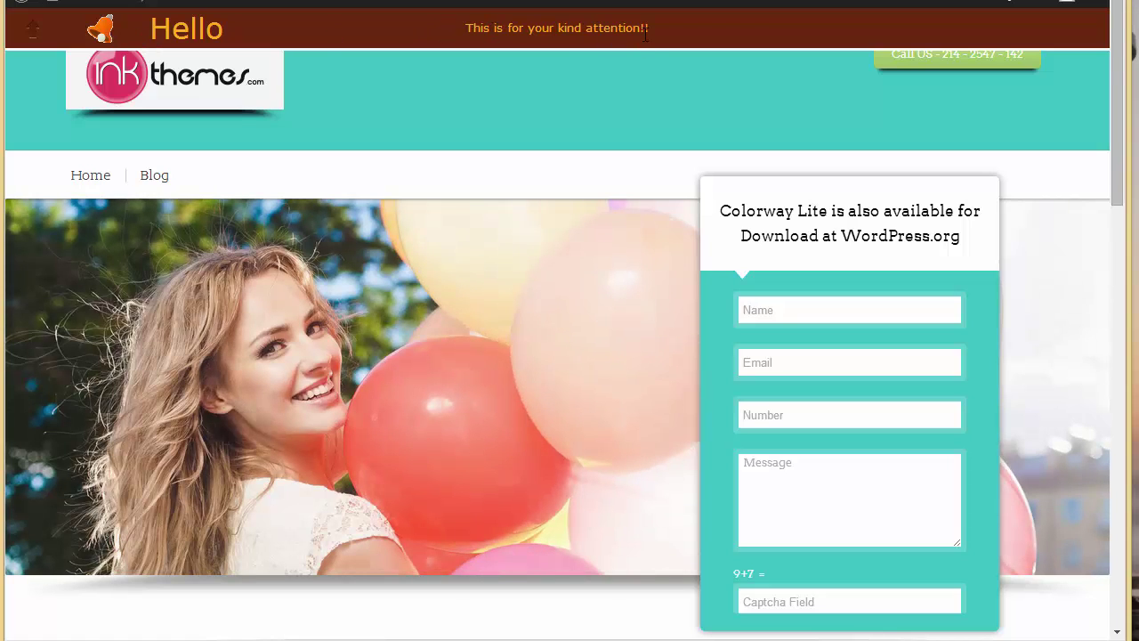
{"action": "left_click_drag", "start_coordinate": [150, 35], "coordinate": [248, 38]}
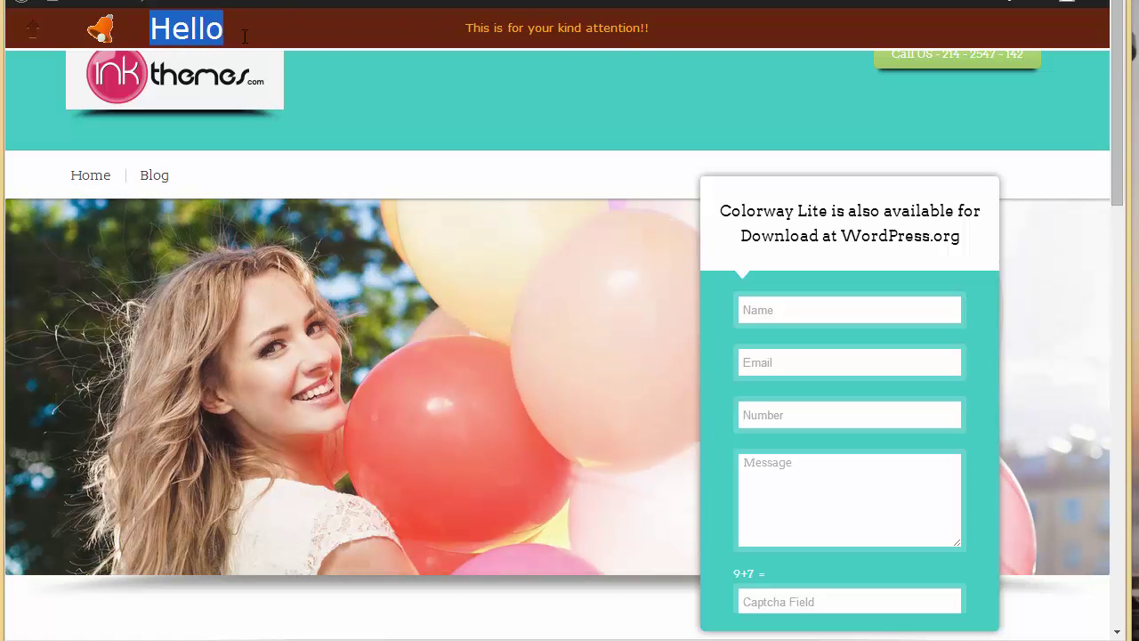
{"action": "left_click", "coordinate": [248, 38]}
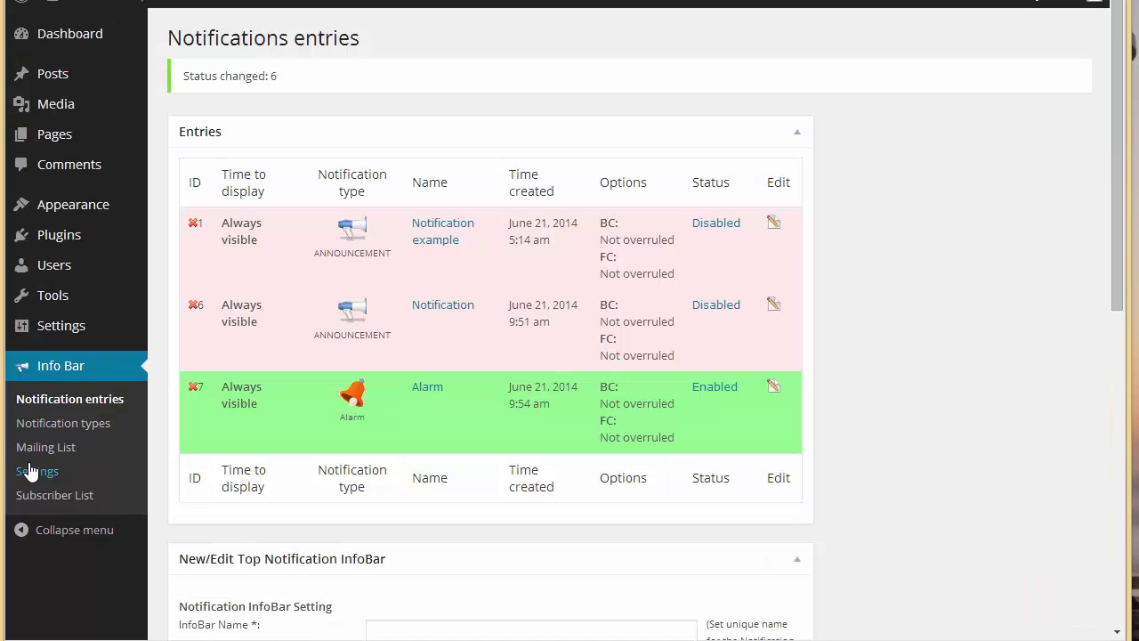
Step: Delete 'Hello' from the Info Bar settings' Bar announcement text and save
{"action": "left_click", "coordinate": [30, 472]}
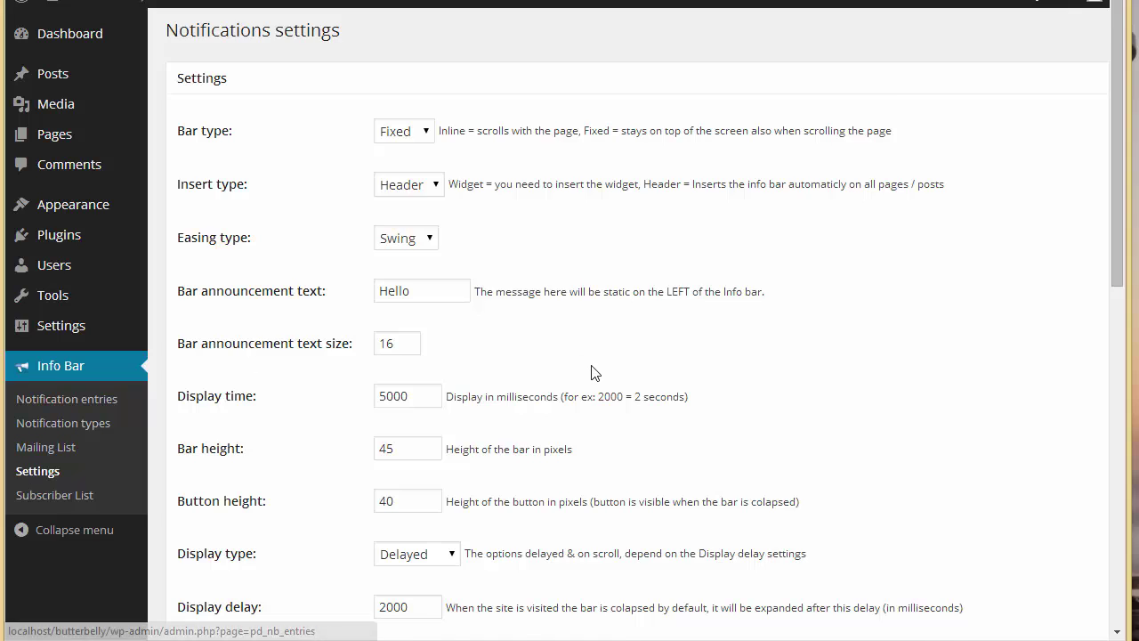
{"action": "scroll", "coordinate": [592, 365], "scroll_direction": "down", "scroll_amount": 2}
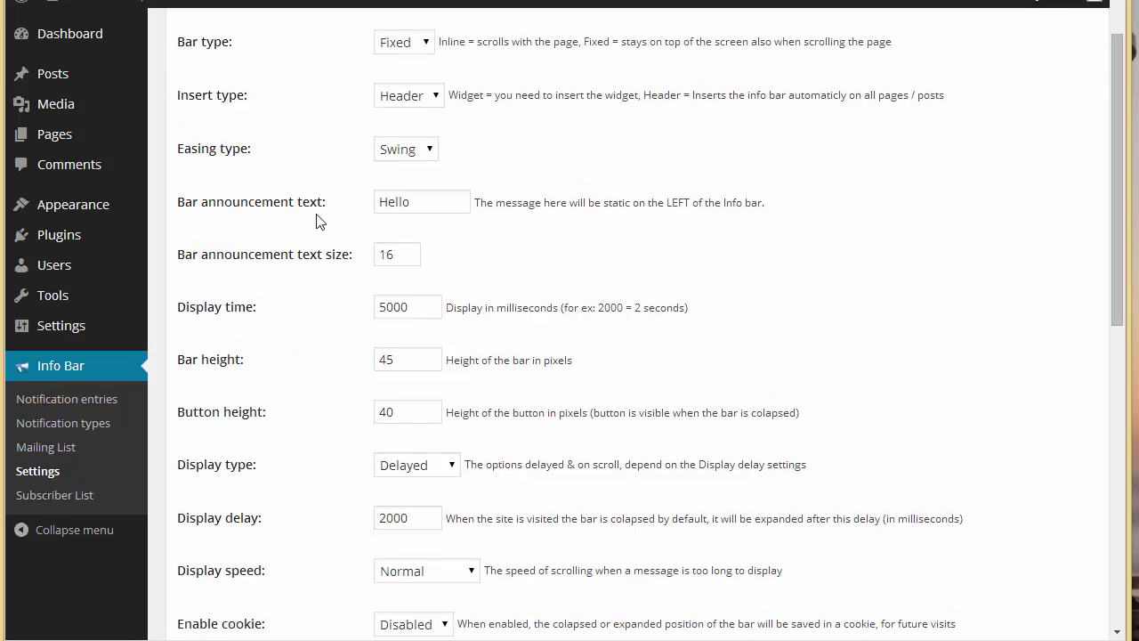
{"action": "left_click_drag", "start_coordinate": [423, 203], "coordinate": [339, 199]}
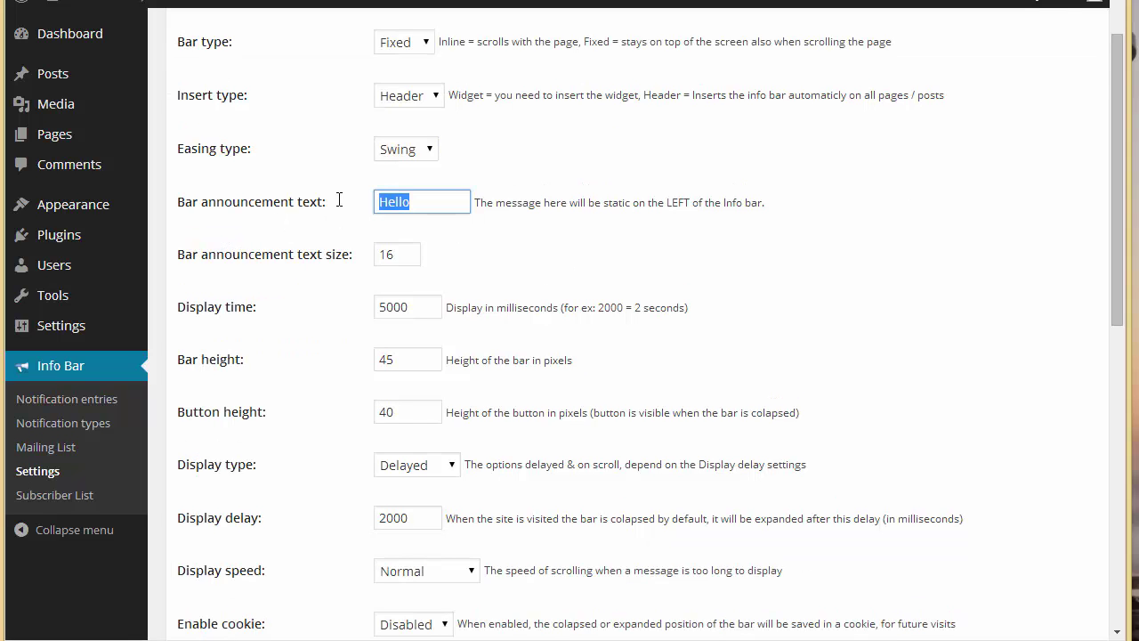
{"action": "key", "text": "BackSpace"}
{"action": "scroll", "coordinate": [501, 407], "scroll_direction": "down", "scroll_amount": 8}
{"action": "left_click", "coordinate": [200, 517]}
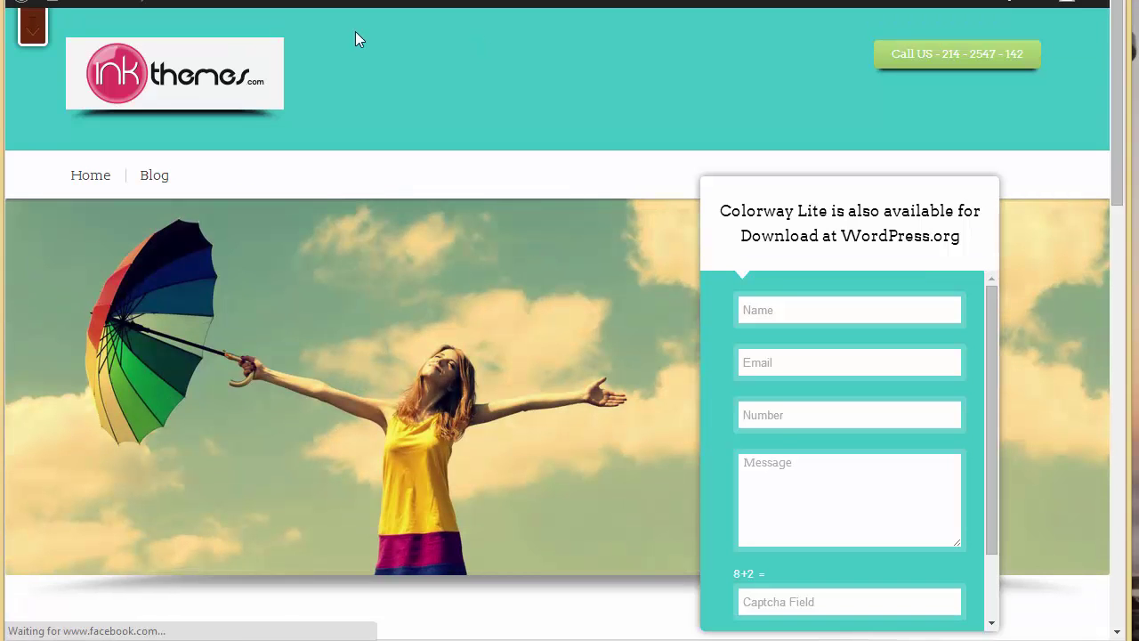
Step: Expand, collapse and reopen the info bar on the site, keeping the Fixed bar type
{"action": "left_click", "coordinate": [26, 44]}
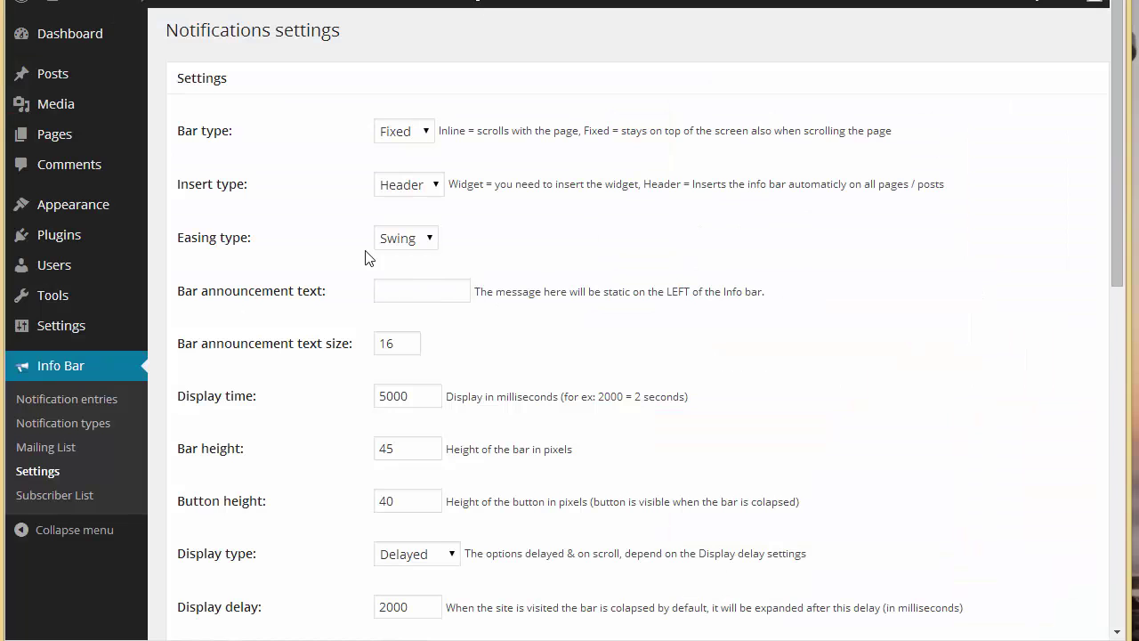
{"action": "left_click", "coordinate": [399, 134]}
{"action": "left_click", "coordinate": [399, 140]}
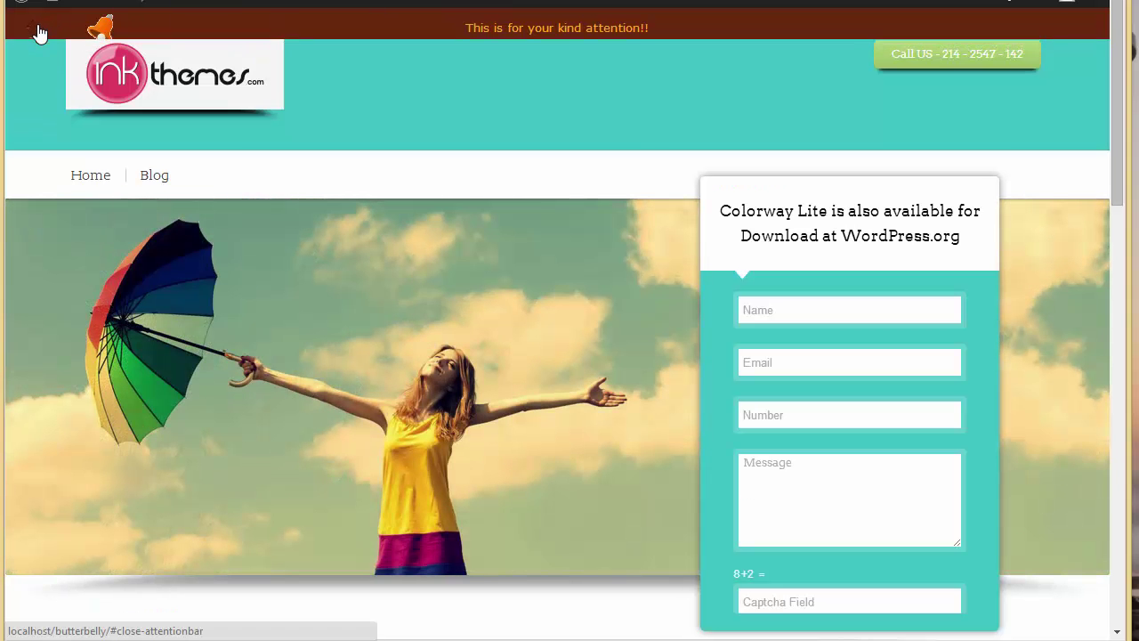
{"action": "left_click", "coordinate": [39, 33]}
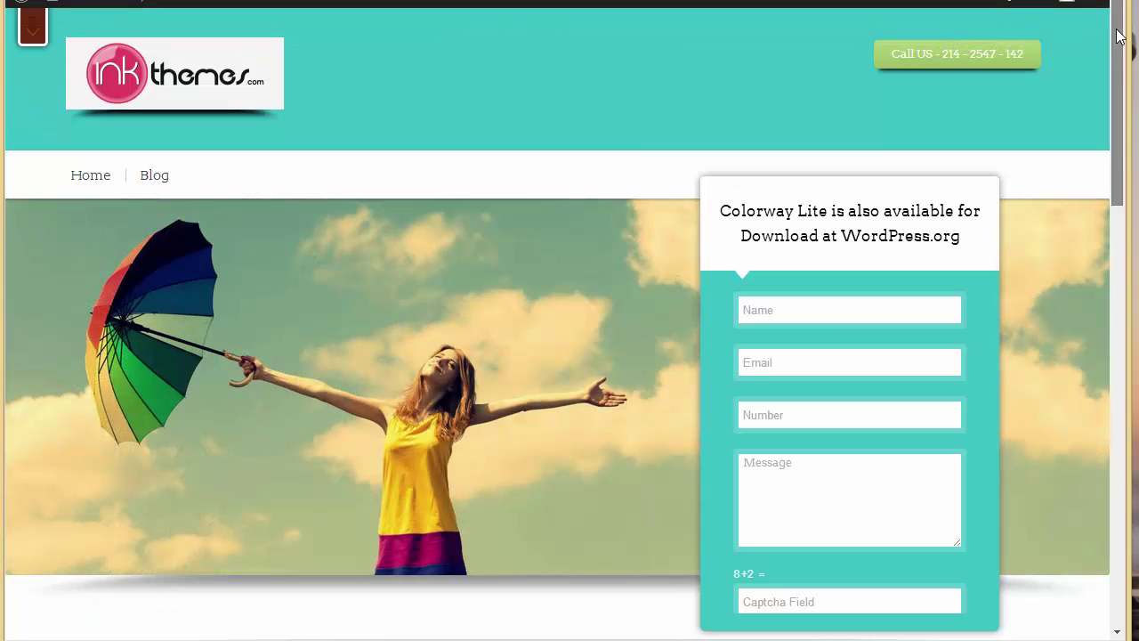
{"action": "scroll", "coordinate": [40, 33], "scroll_direction": "down", "scroll_amount": 3}
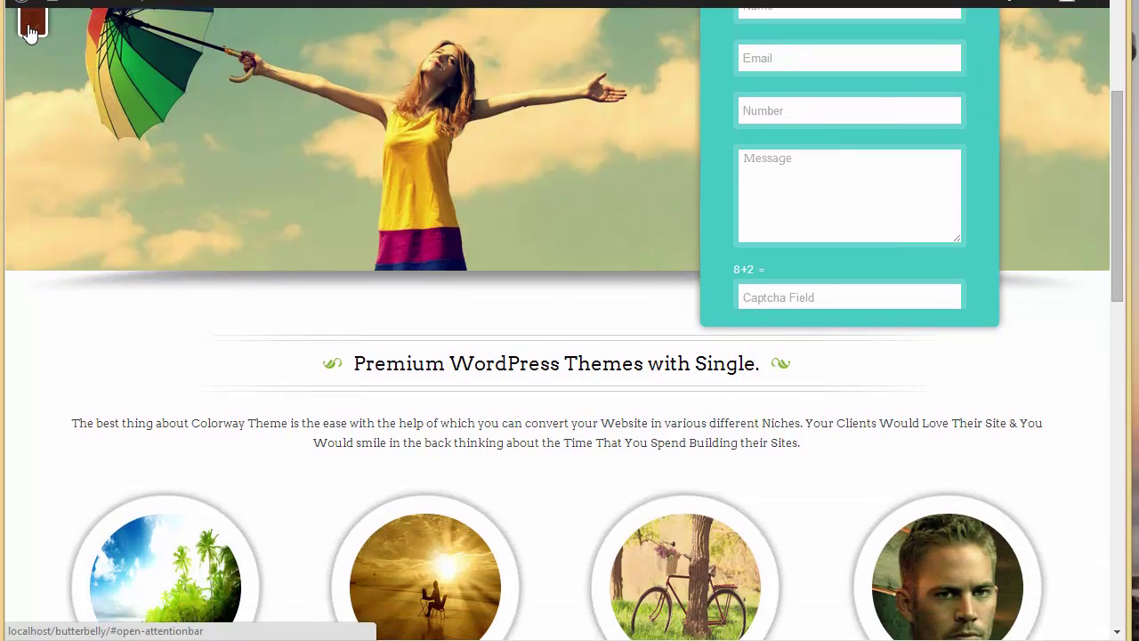
{"action": "left_click", "coordinate": [34, 29]}
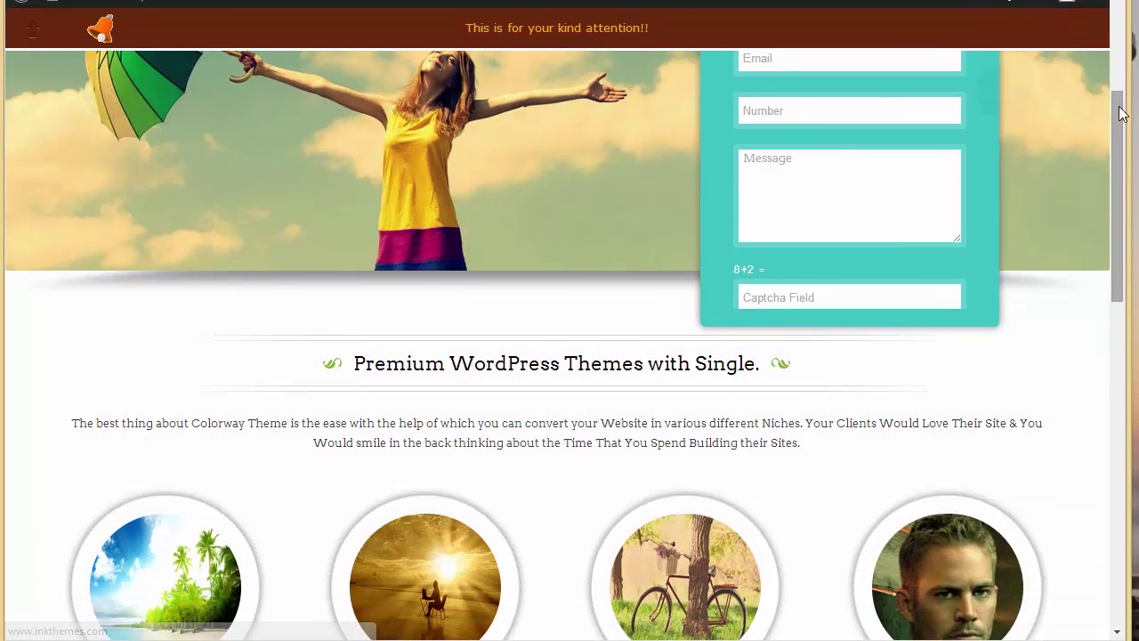
{"action": "left_click_drag", "start_coordinate": [1118, 107], "coordinate": [1116, 53]}
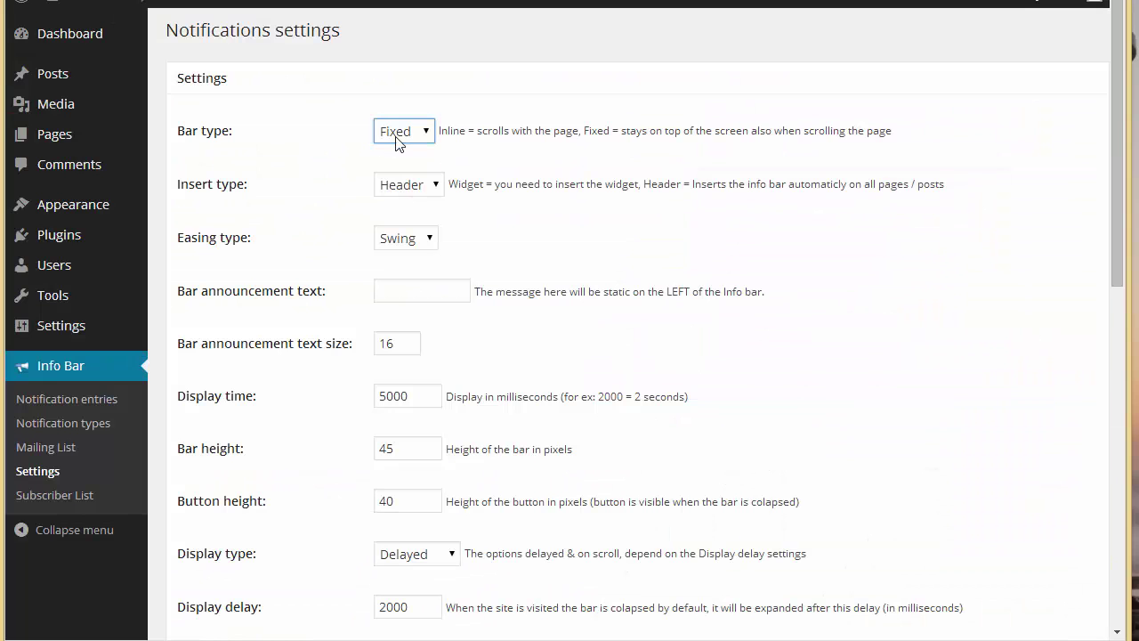
Step: Change the info bar's bar type from Fixed to Inline and save the setting
{"action": "left_click", "coordinate": [399, 140]}
{"action": "left_click", "coordinate": [403, 168]}
{"action": "scroll", "coordinate": [267, 445], "scroll_direction": "down", "scroll_amount": 10}
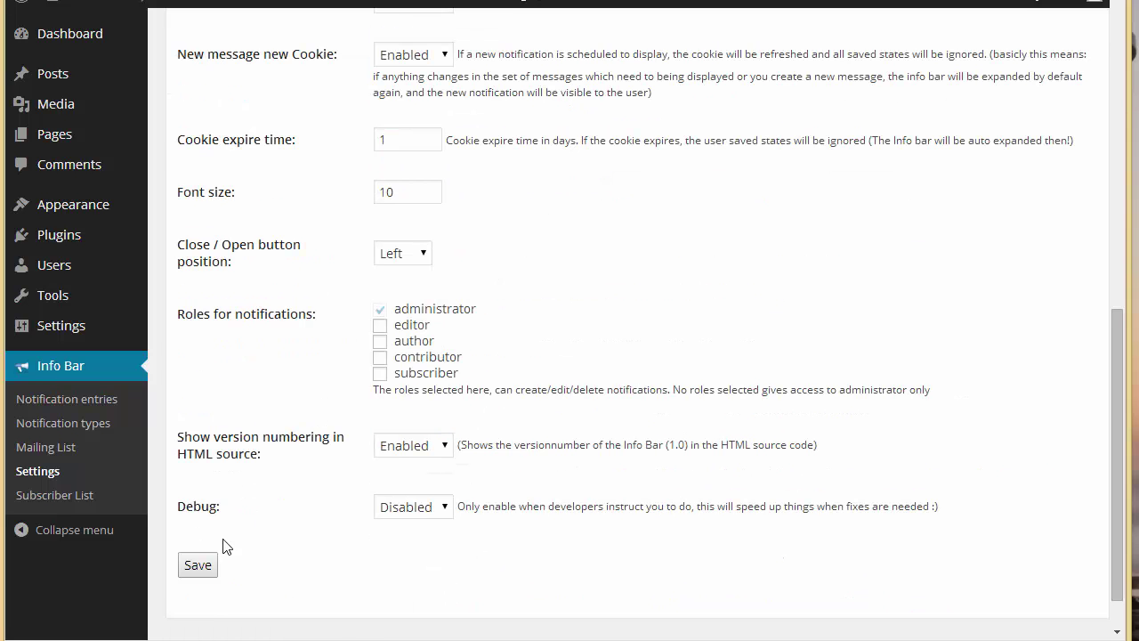
{"action": "left_click", "coordinate": [198, 510]}
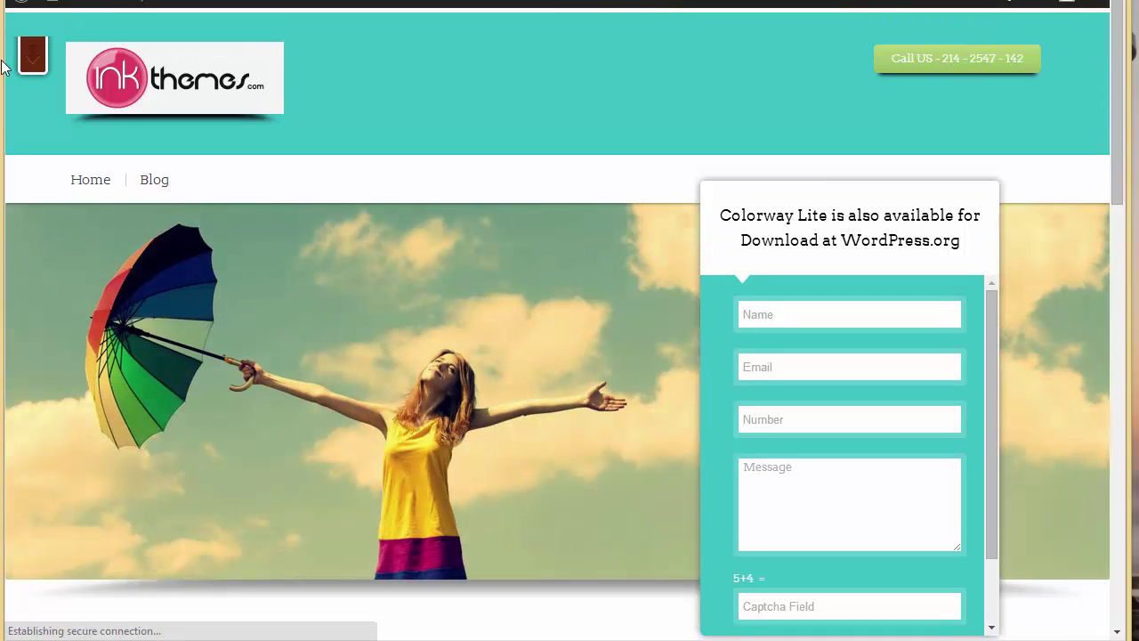
Step: Preview the inline Alarm bar scrolling with the live page, then return to the Info Bar settings
{"action": "left_click", "coordinate": [44, 61]}
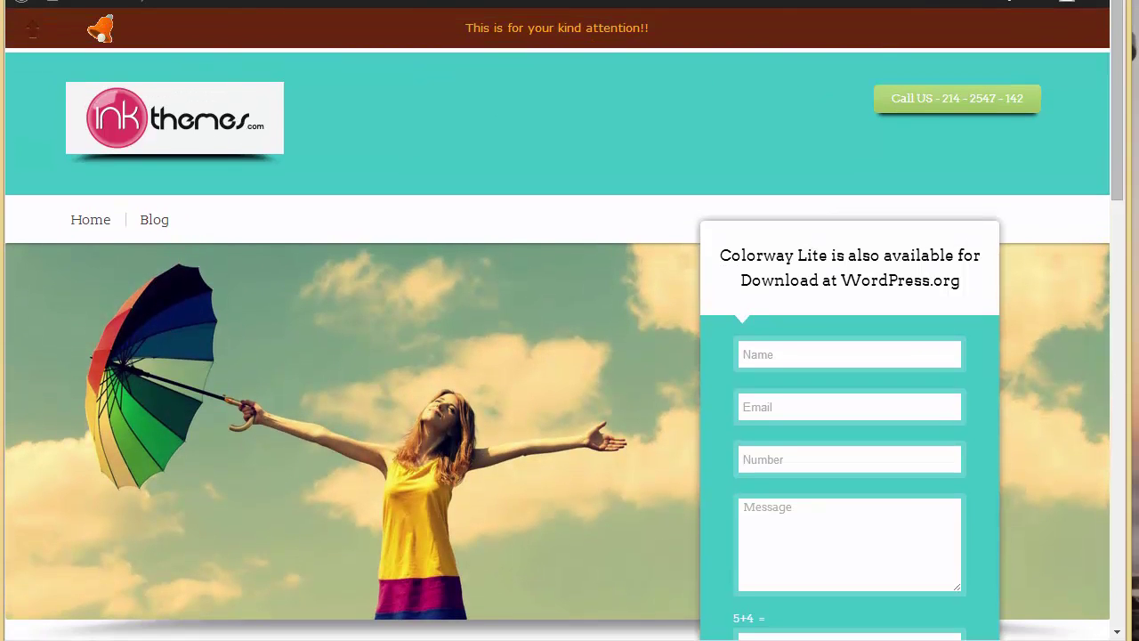
{"action": "scroll", "coordinate": [1117, 57], "scroll_direction": "down", "scroll_amount": 1}
{"action": "scroll", "coordinate": [1119, 52], "scroll_direction": "up", "scroll_amount": 2}
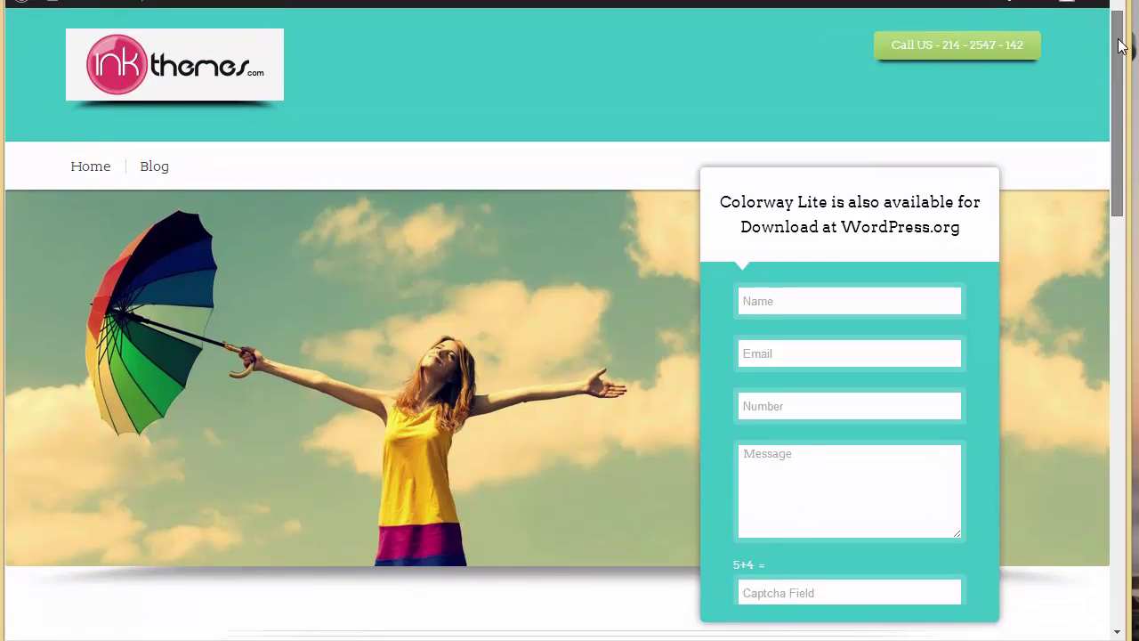
{"action": "scroll", "coordinate": [1121, 46], "scroll_direction": "down", "scroll_amount": 1}
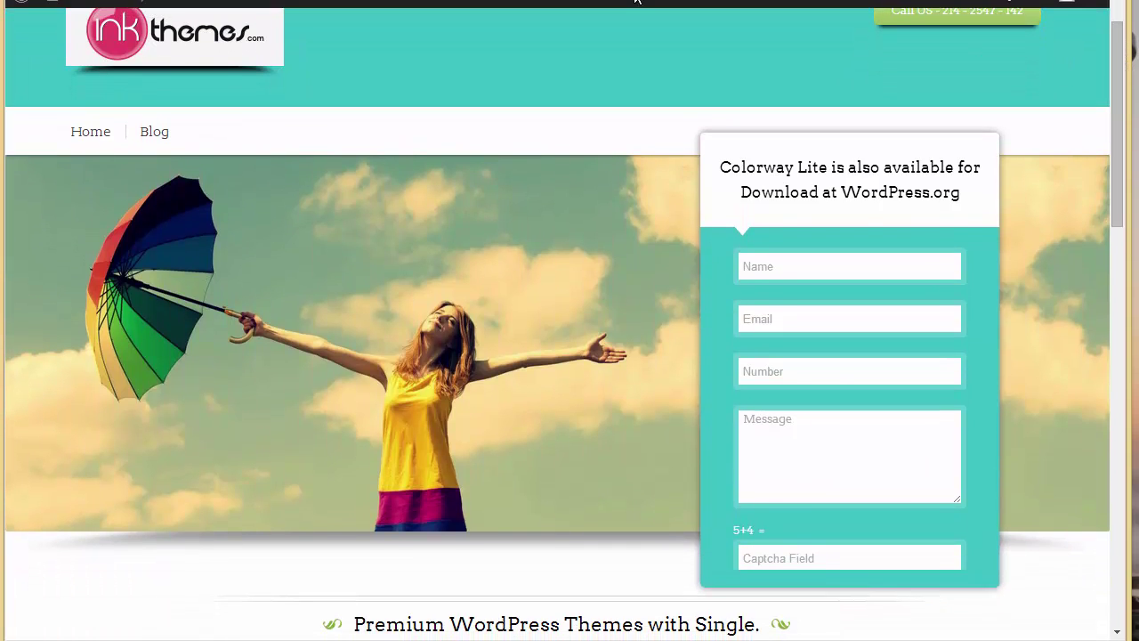
{"action": "left_click", "coordinate": [635, 2]}
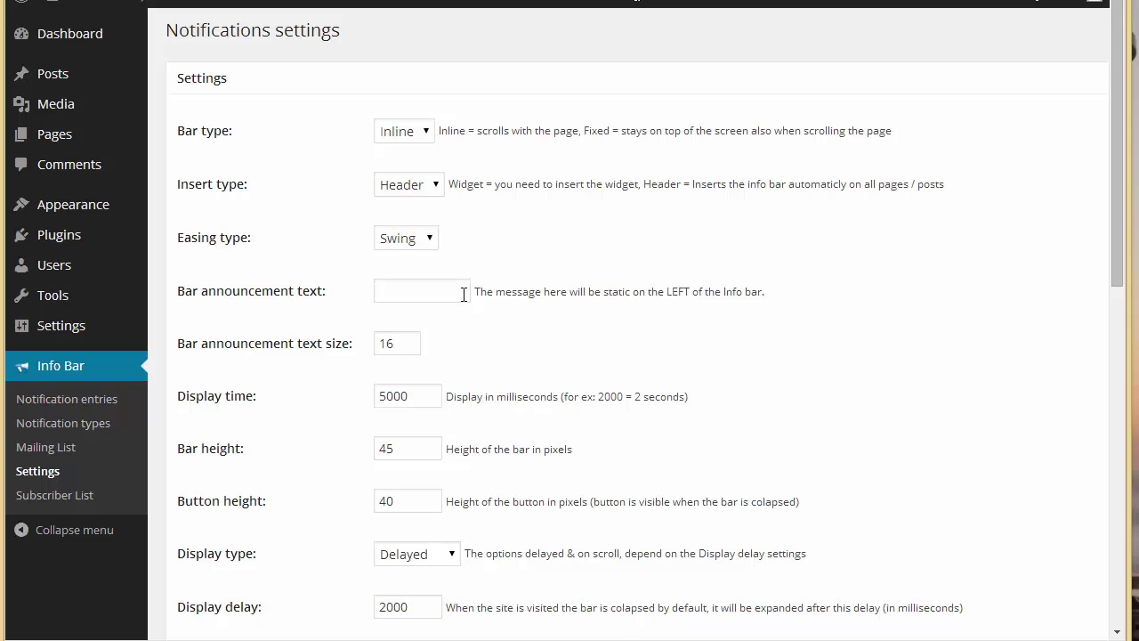
{"action": "scroll", "coordinate": [463, 293], "scroll_direction": "down", "scroll_amount": 2}
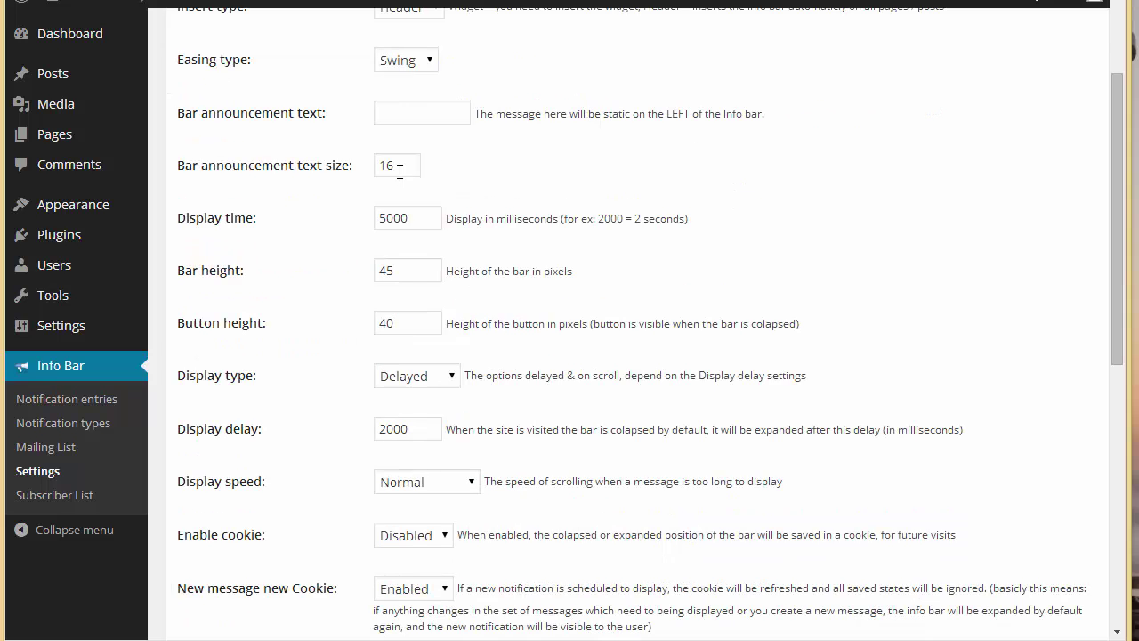
{"action": "left_click_drag", "start_coordinate": [400, 172], "coordinate": [372, 198]}
{"action": "scroll", "coordinate": [337, 242], "scroll_direction": "down", "scroll_amount": 1}
{"action": "left_click_drag", "start_coordinate": [407, 238], "coordinate": [377, 234]}
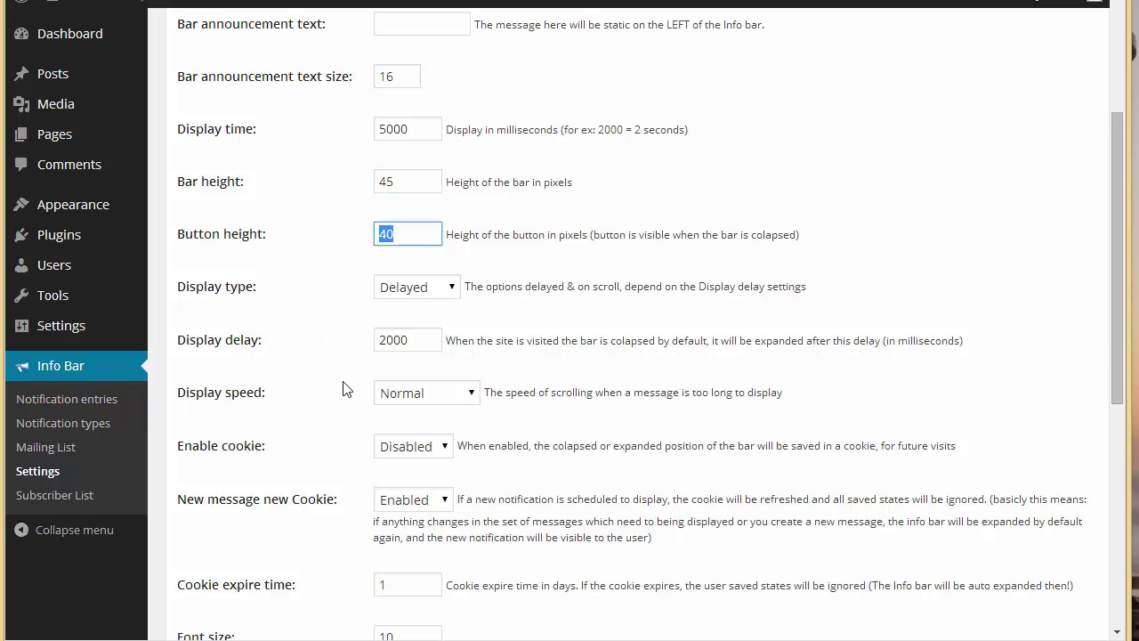
{"action": "scroll", "coordinate": [343, 391], "scroll_direction": "down", "scroll_amount": 2}
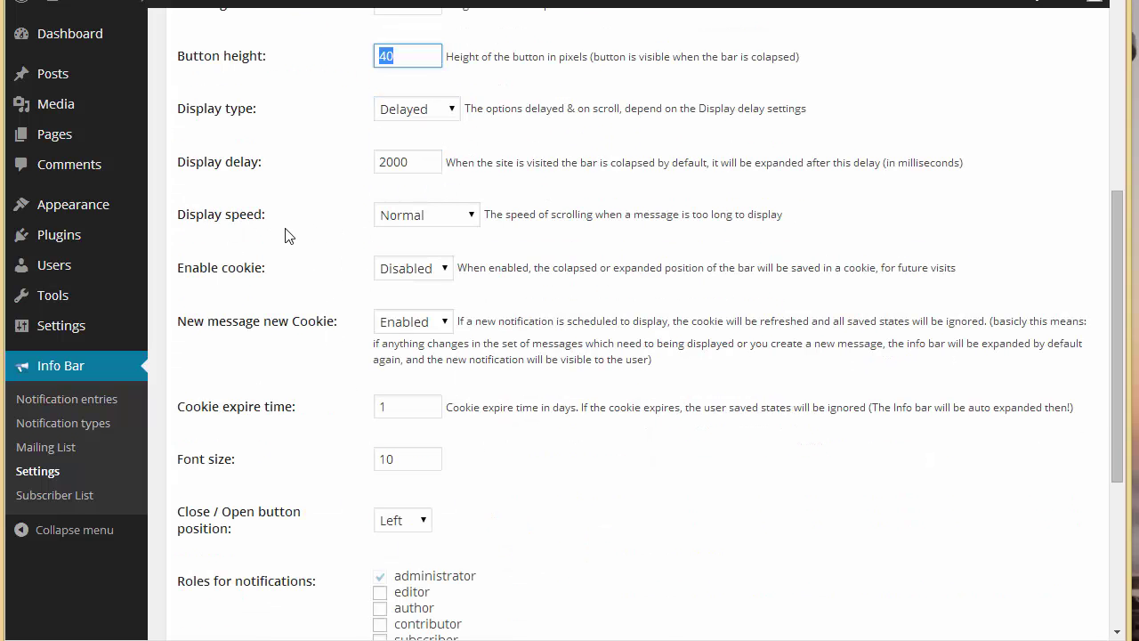
{"action": "scroll", "coordinate": [336, 367], "scroll_direction": "down", "scroll_amount": 3}
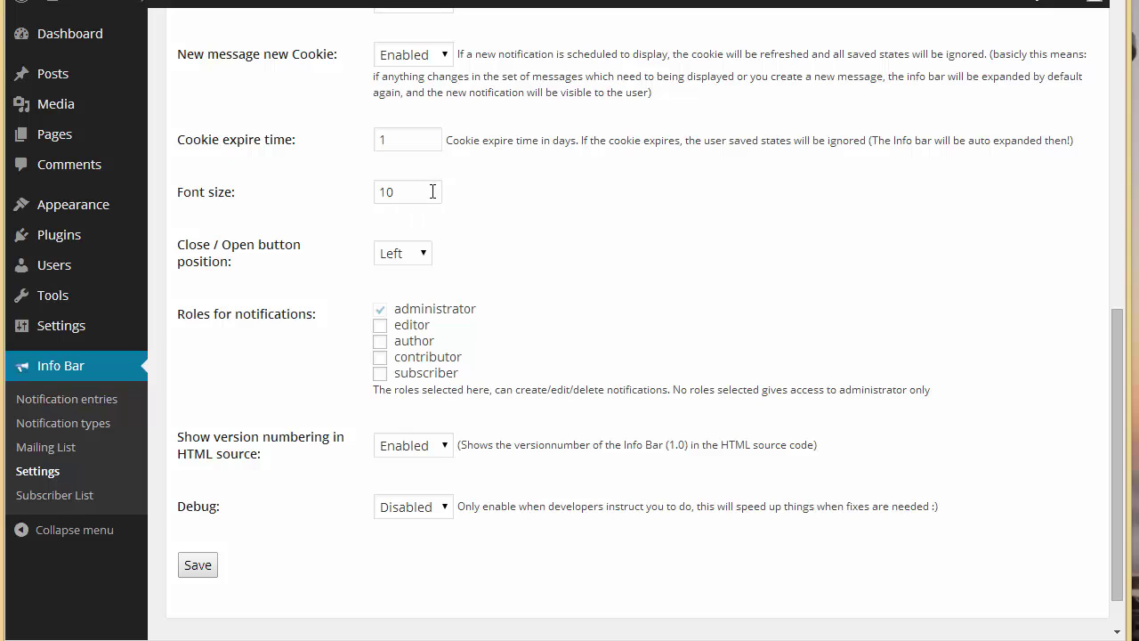
{"action": "left_click_drag", "start_coordinate": [432, 191], "coordinate": [351, 198]}
{"action": "left_click", "coordinate": [411, 256]}
{"action": "left_click", "coordinate": [411, 256]}
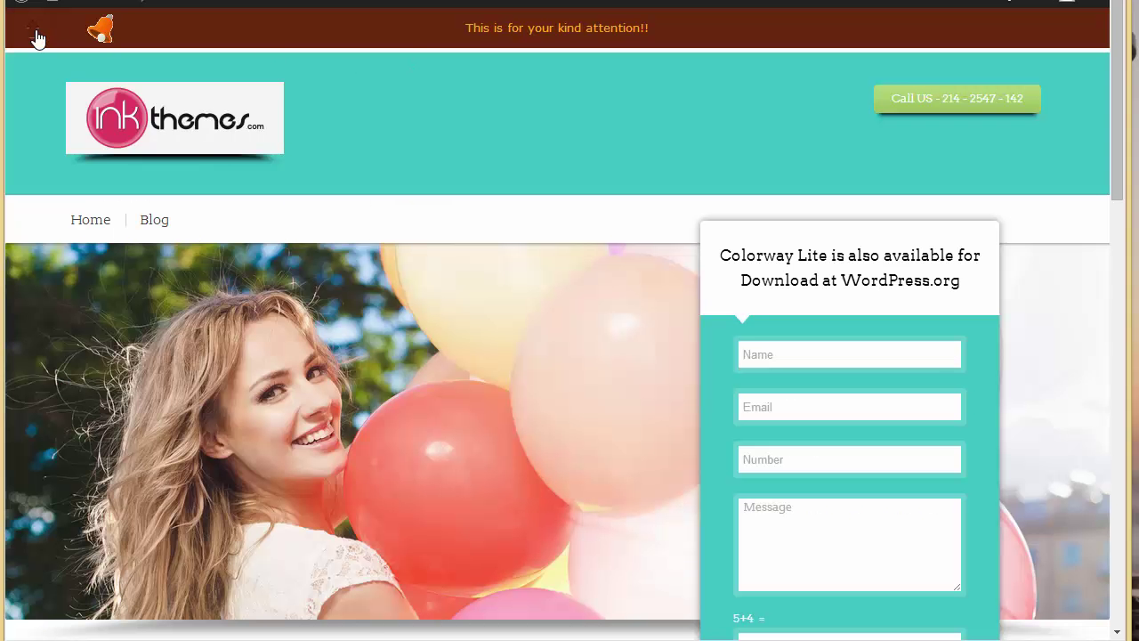
{"action": "left_click", "coordinate": [36, 38]}
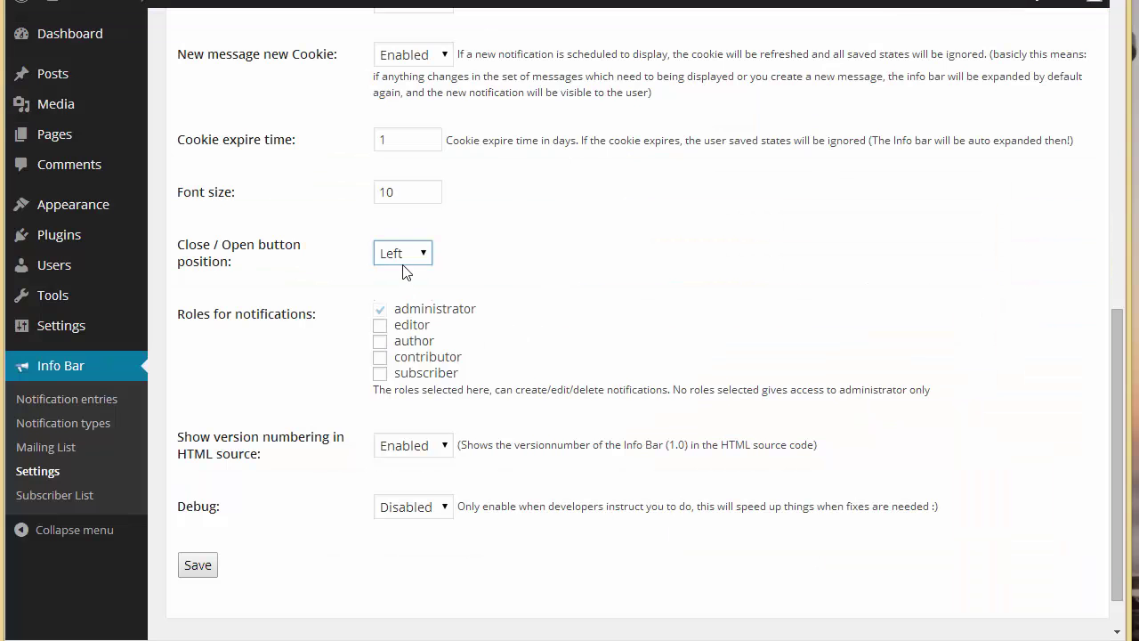
{"action": "left_click", "coordinate": [463, 293]}
Step: Review the Mailing List integrations and Opt-in to Email tab, then view the Subscriber List page
{"action": "left_click", "coordinate": [45, 447]}
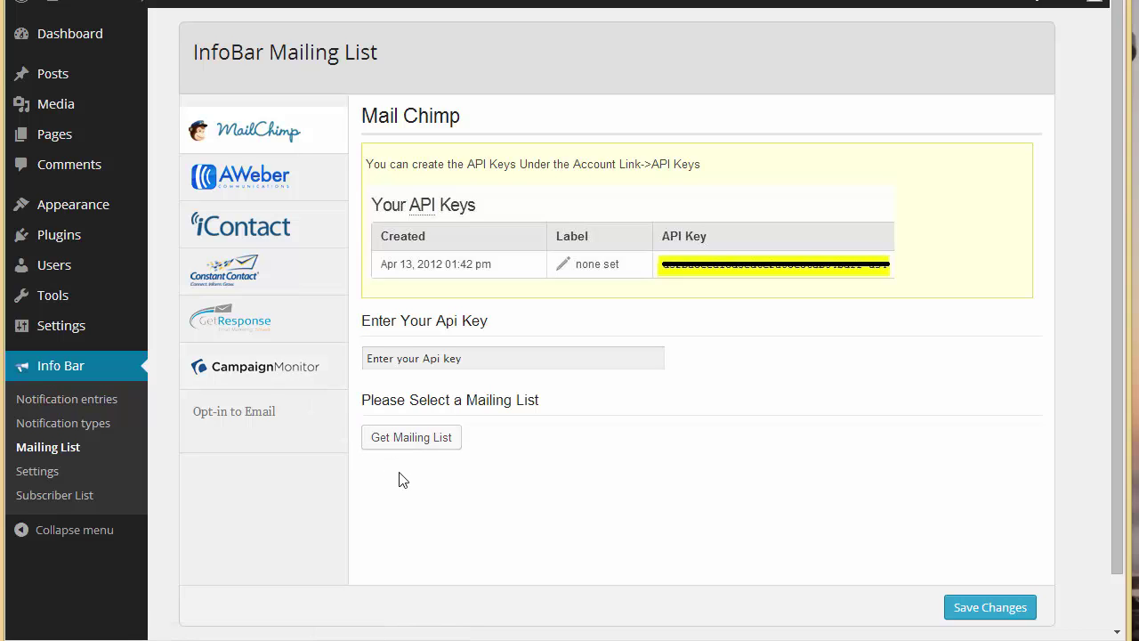
{"action": "left_click", "coordinate": [298, 428]}
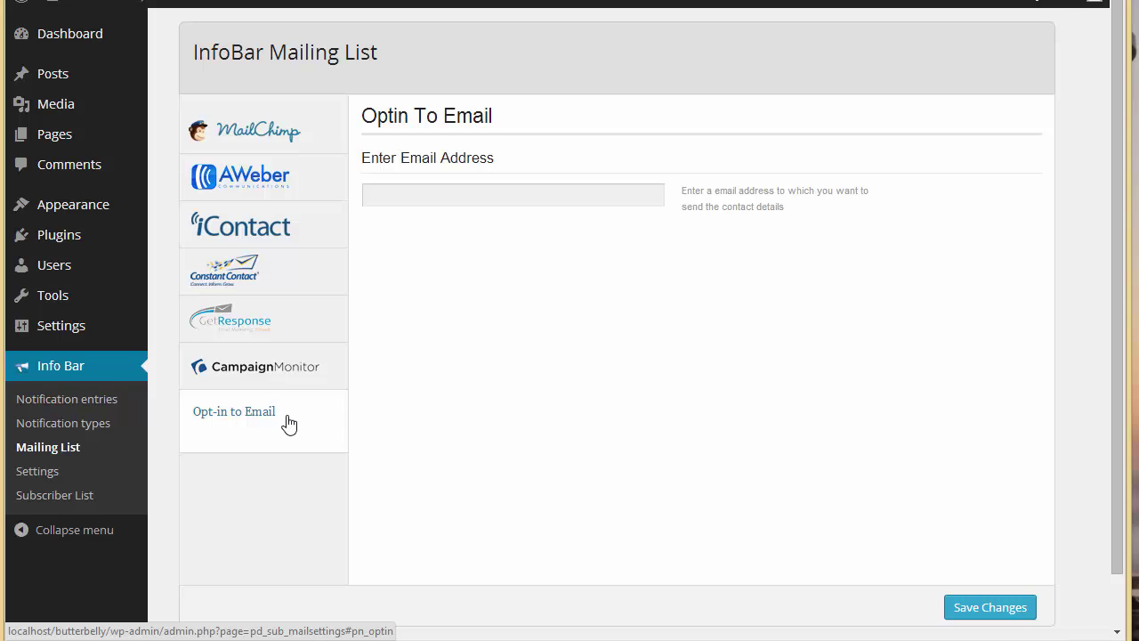
{"action": "left_click", "coordinate": [26, 498]}
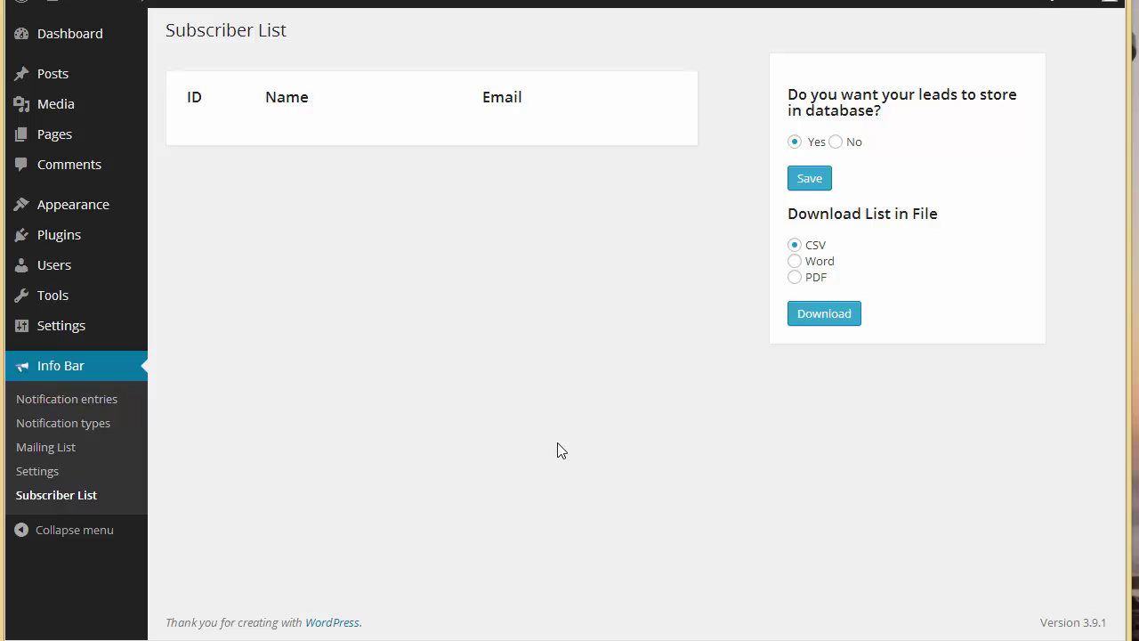
Step: Save the Yes choice for storing leads in the database
{"action": "left_click", "coordinate": [818, 182]}
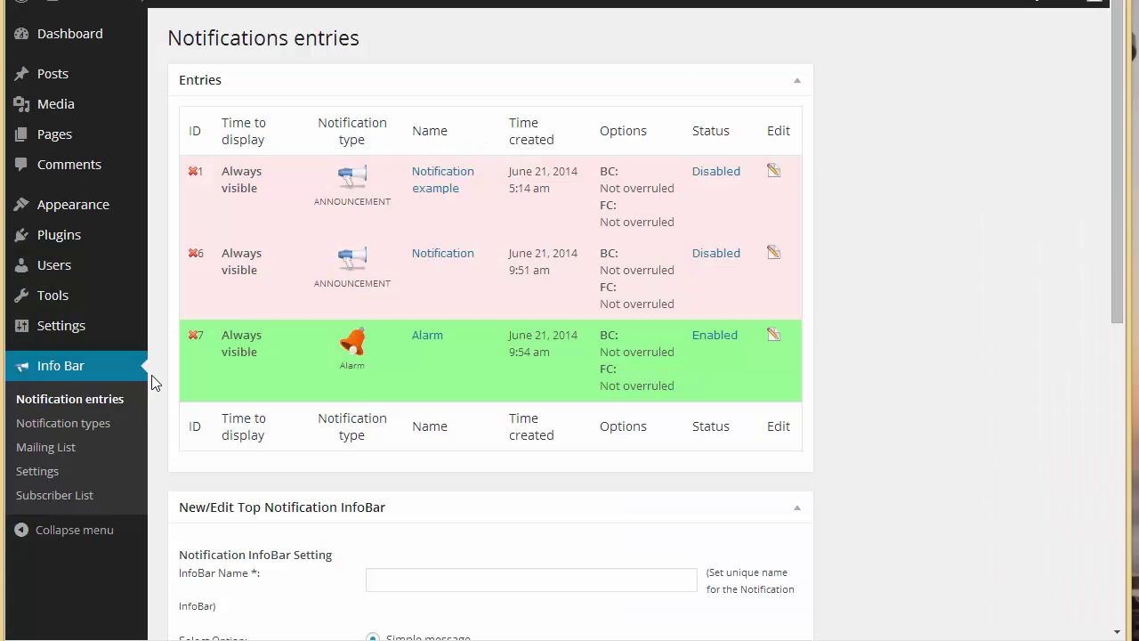
Step: Set the Info Bar insert type to Widget and save the settings
{"action": "left_click", "coordinate": [34, 469]}
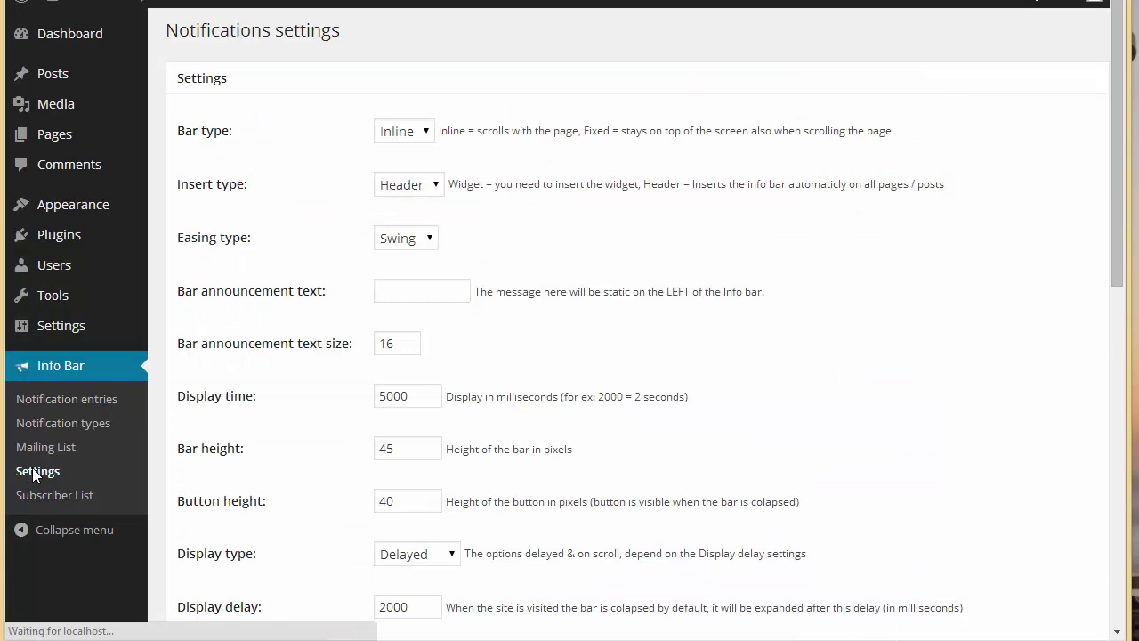
{"action": "left_click", "coordinate": [422, 182]}
{"action": "left_click", "coordinate": [426, 206]}
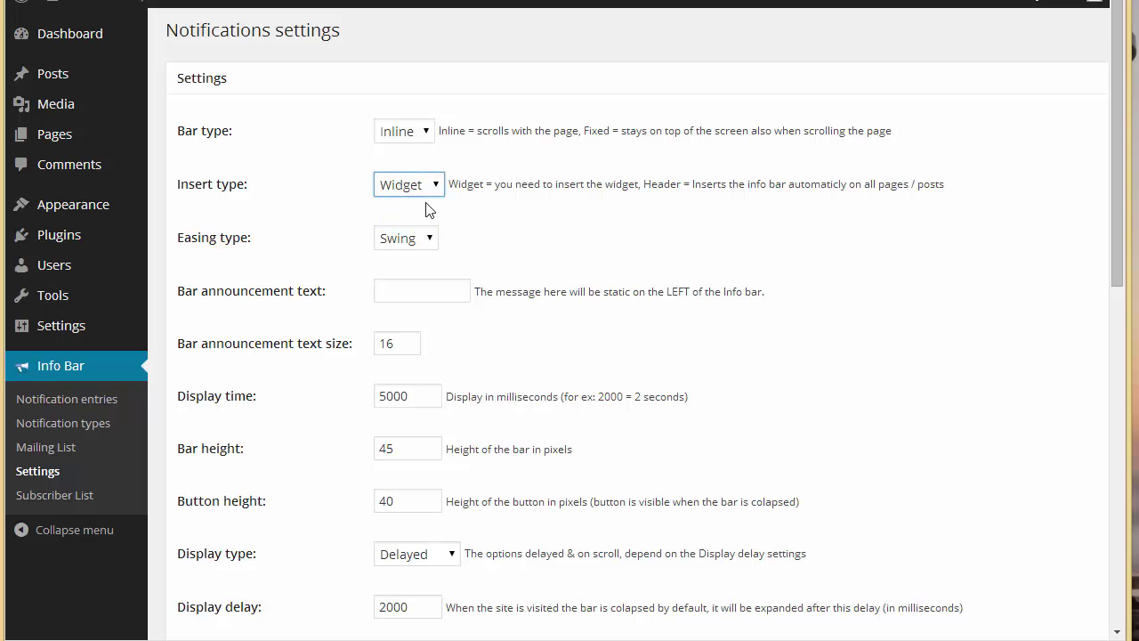
{"action": "scroll", "coordinate": [580, 335], "scroll_direction": "down", "scroll_amount": 9}
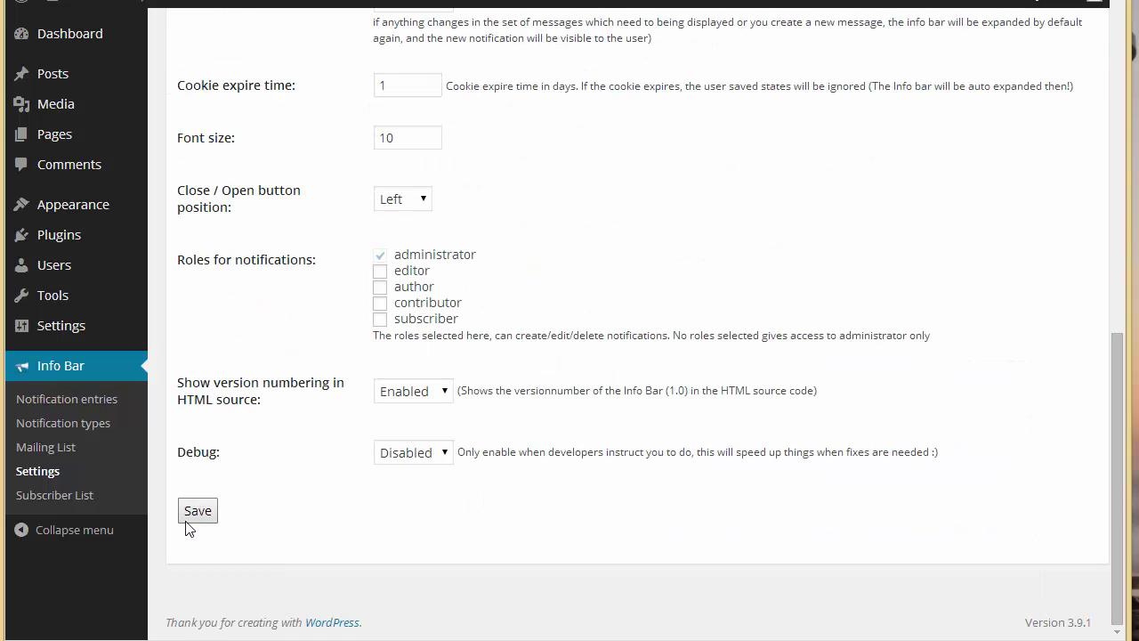
{"action": "left_click", "coordinate": [189, 520]}
Step: Add the Infobar bar widget to the Secondary Widget Area under Appearance > Widgets
{"action": "mouse_move", "coordinate": [115, 224]}
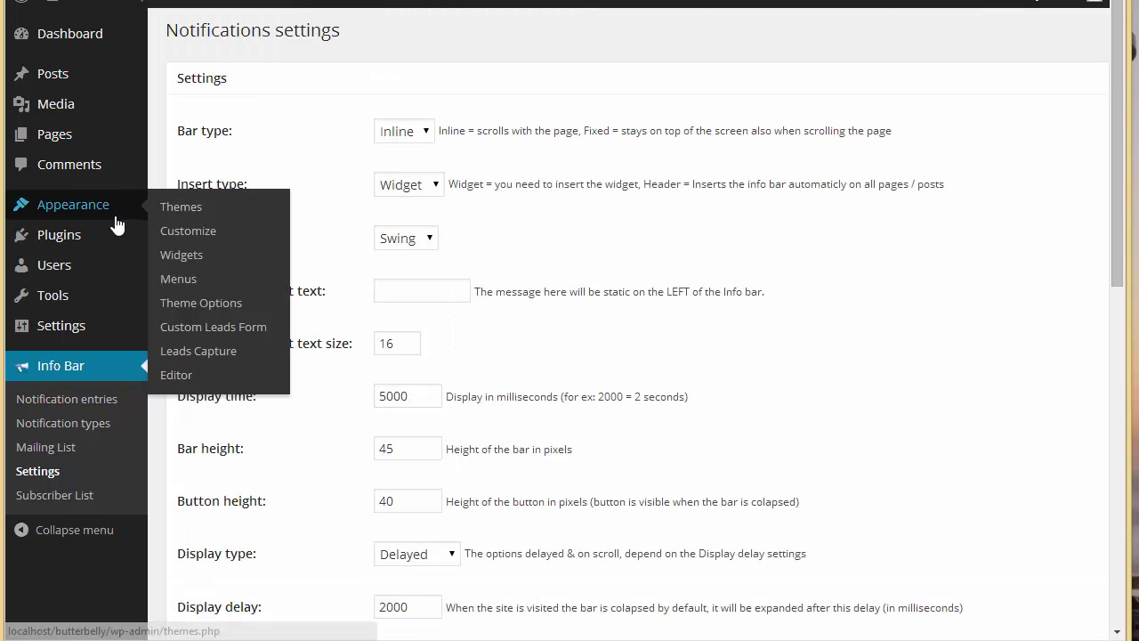
{"action": "left_click", "coordinate": [214, 257]}
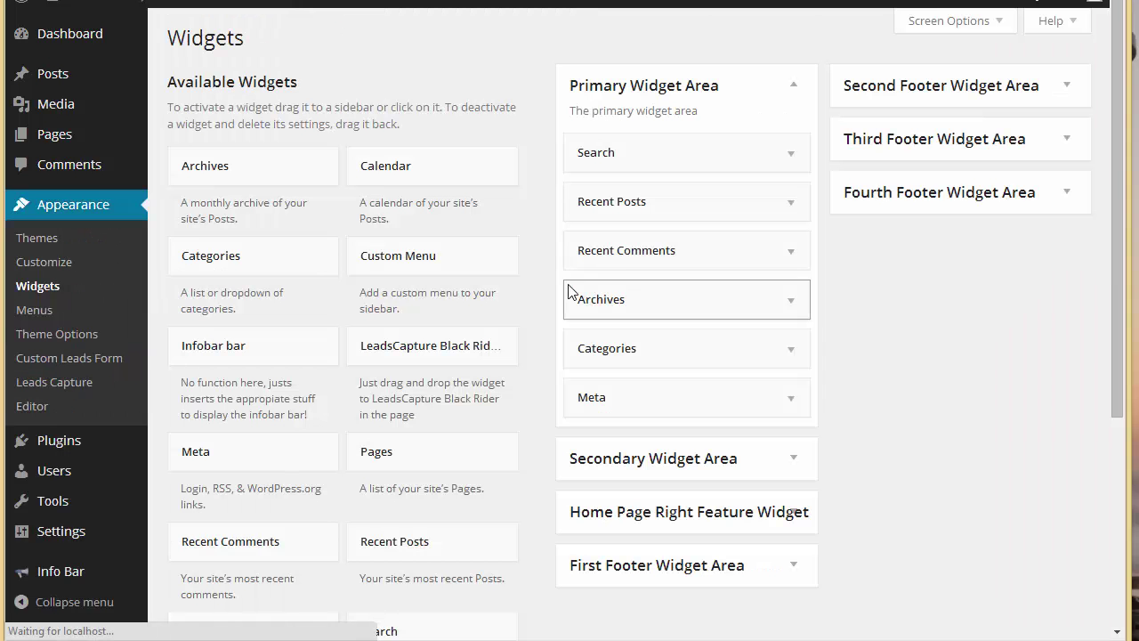
{"action": "left_click_drag", "start_coordinate": [226, 347], "coordinate": [650, 469]}
{"action": "scroll", "coordinate": [651, 471], "scroll_direction": "down", "scroll_amount": 3}
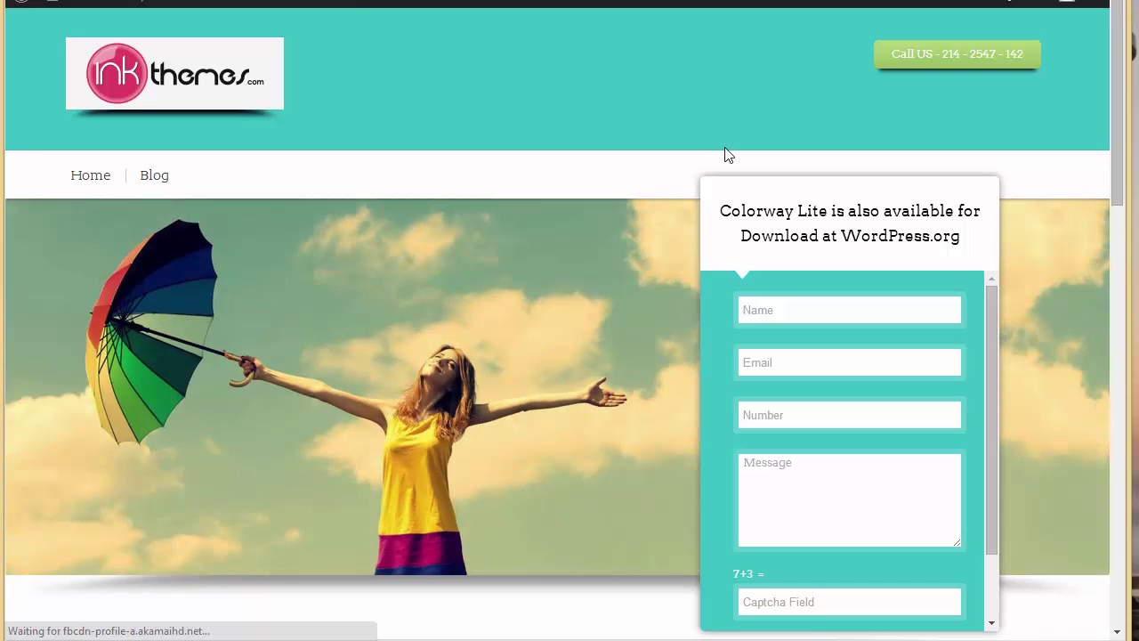
Step: Go to the site's Blog page to see the 'This is for your kind attention!!' alarm bar
{"action": "left_click", "coordinate": [157, 177]}
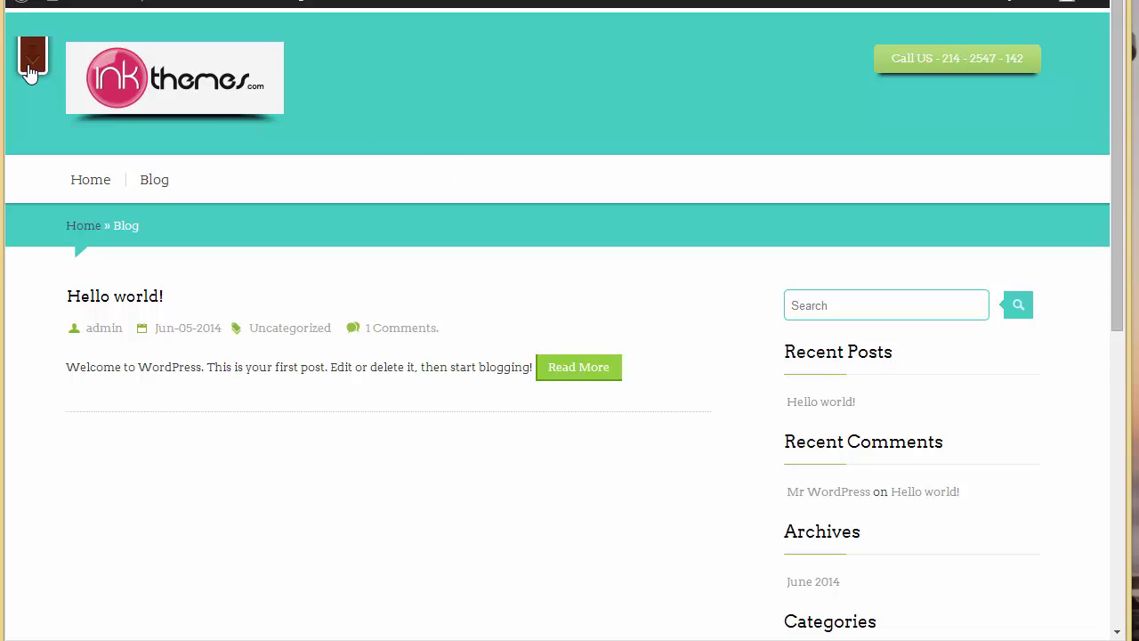